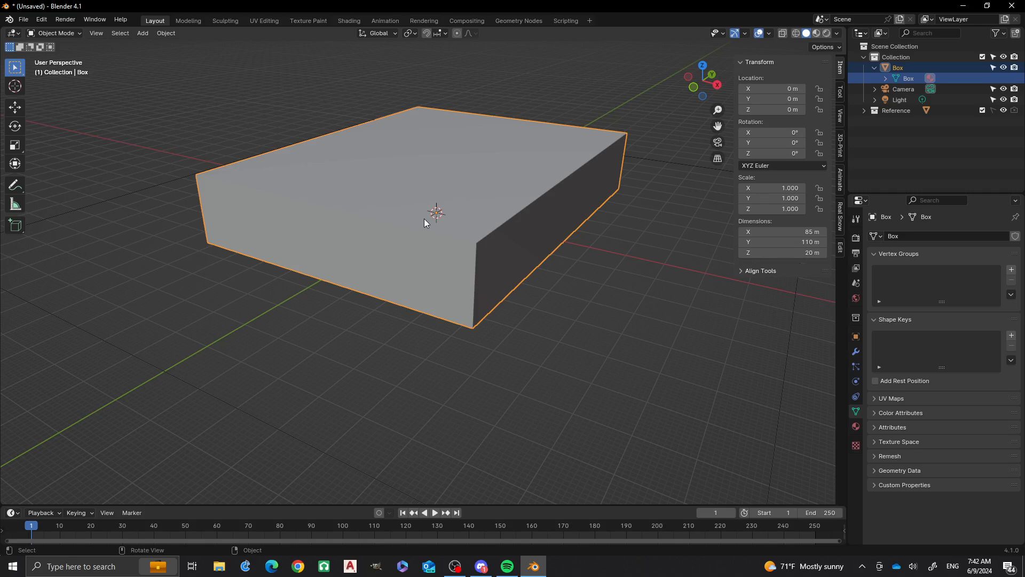
Step: Switch the selected box from Object Mode to Edit Mode
scroll(443, 216, "down", 3)
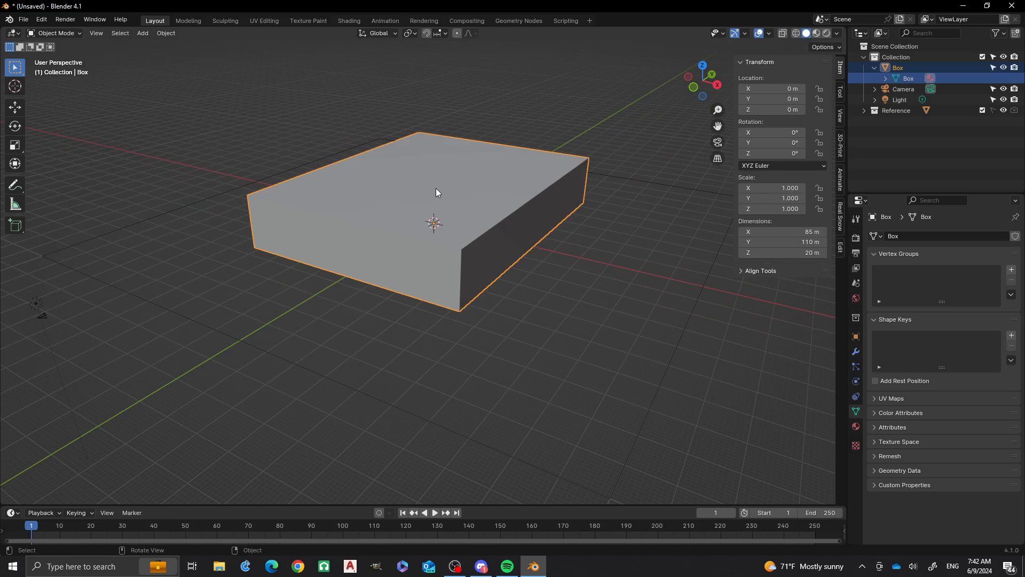
key("Tab")
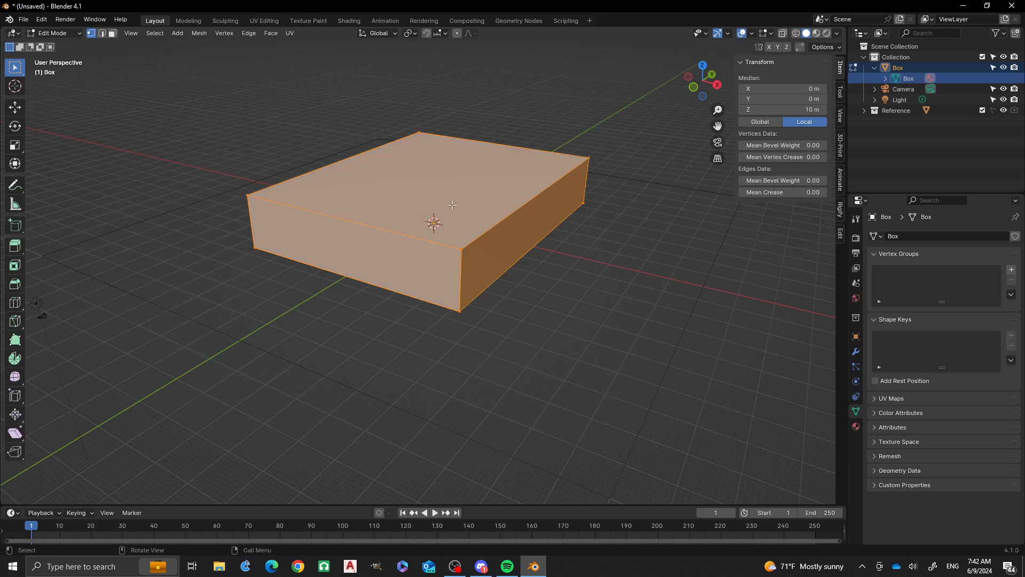
scroll(452, 202, "up", 1)
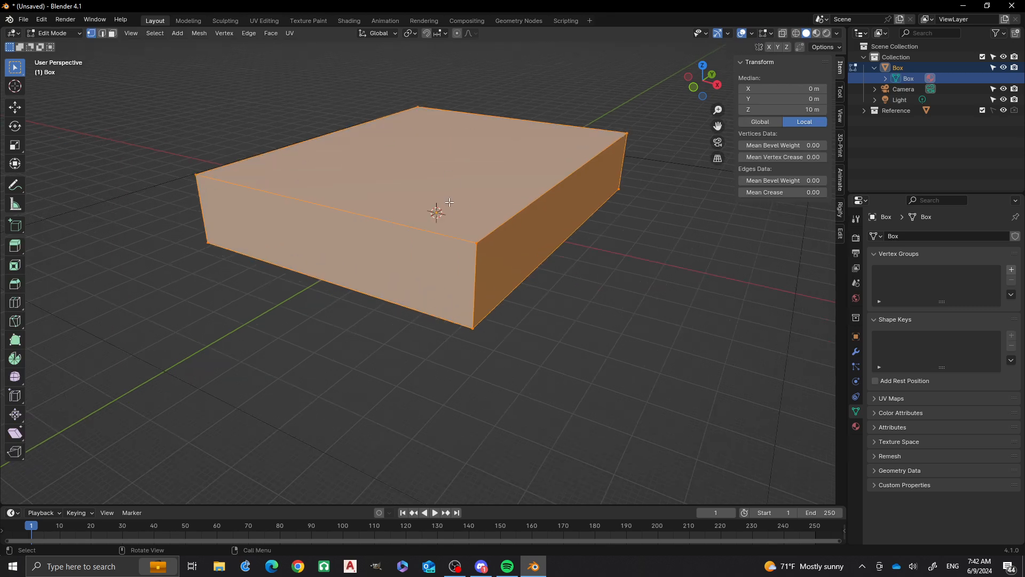
scroll(536, 215, "down", 2)
middle_click(550, 222)
middle_click_drag(566, 229, 406, 246)
scroll(406, 246, "up", 2)
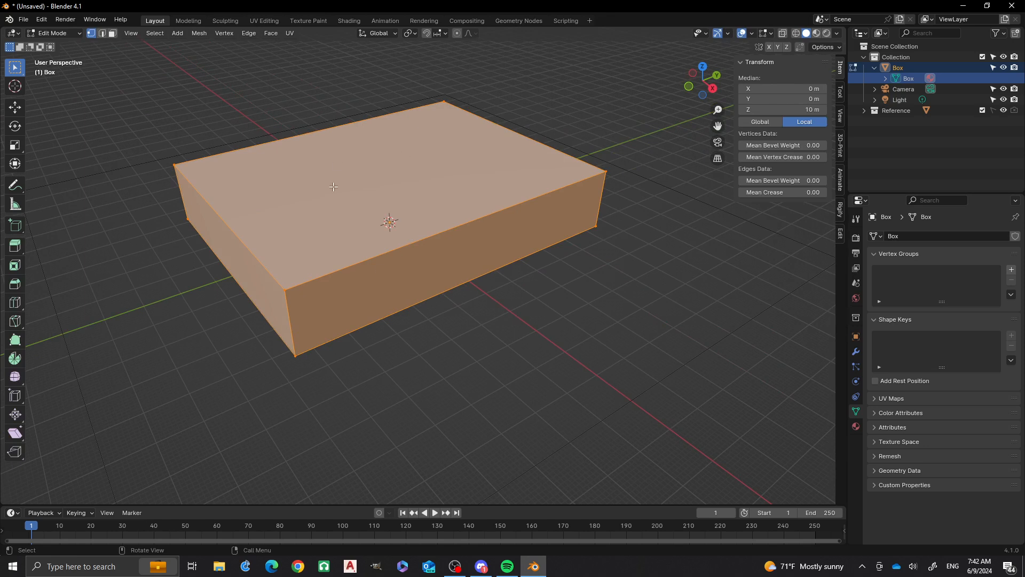
scroll(418, 276, "down", 2)
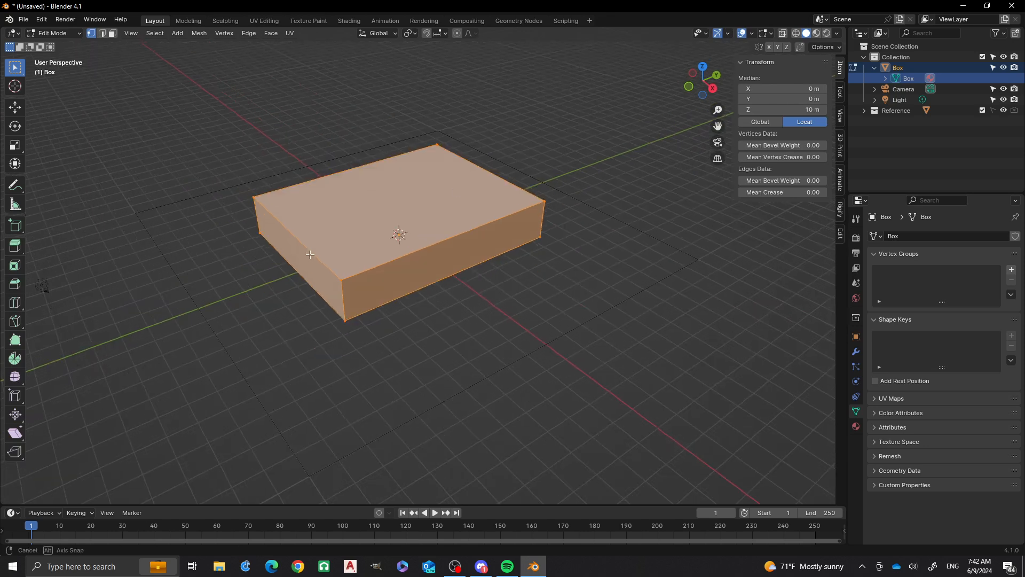
middle_click_drag(406, 245, 335, 260)
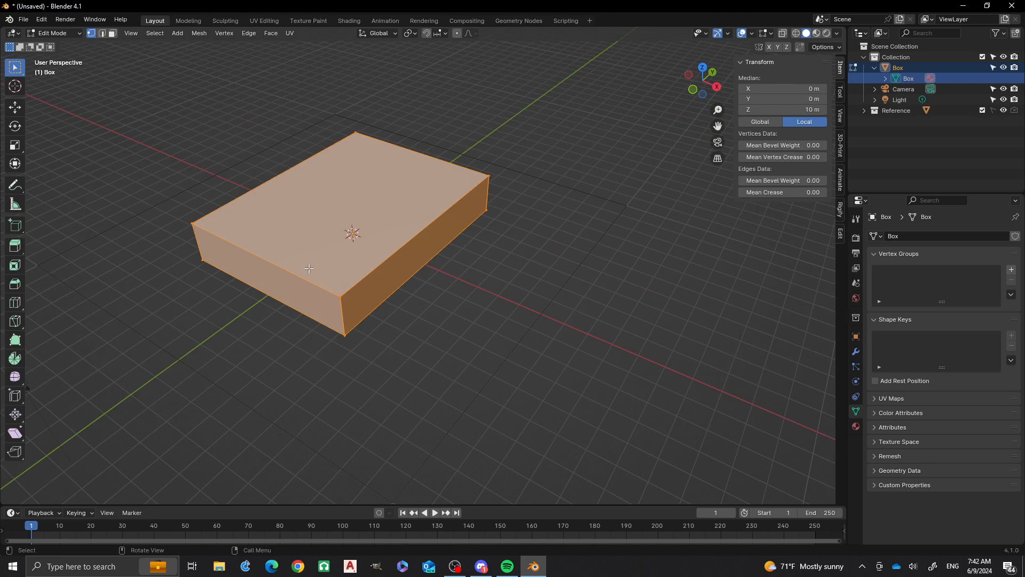
scroll(309, 269, "up", 2)
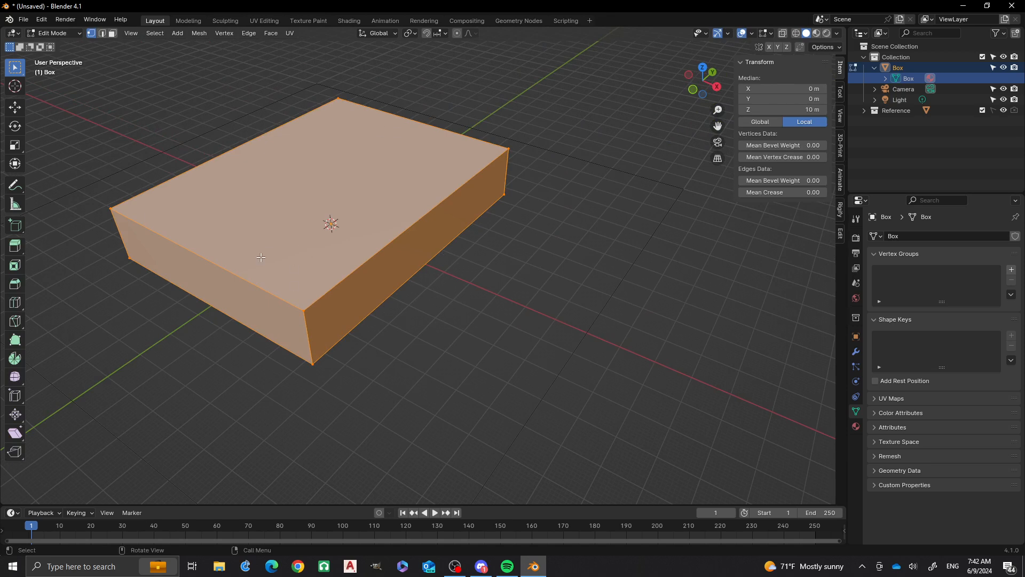
Step: In edge selection mode, select the box's four vertical edges and all bottom edges except the front one, and mark them as seams
key("2")
scroll(373, 261, "up", 4)
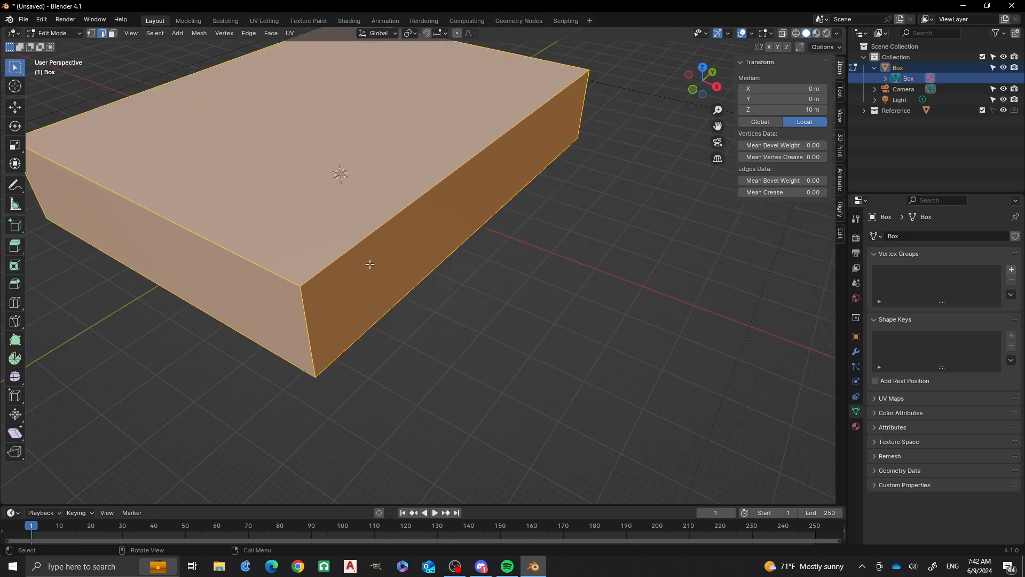
left_click(304, 307)
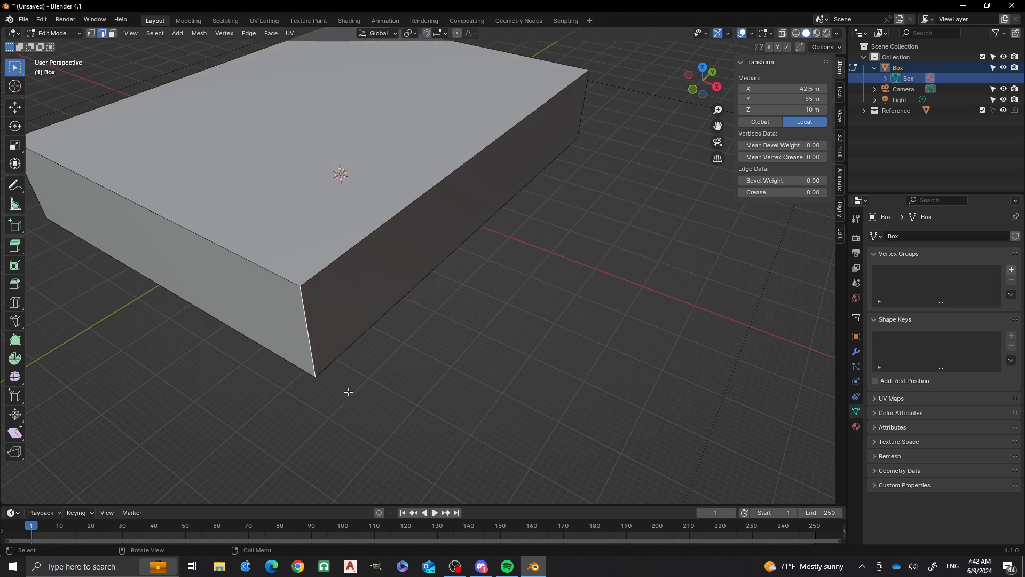
left_click(345, 350, "shift")
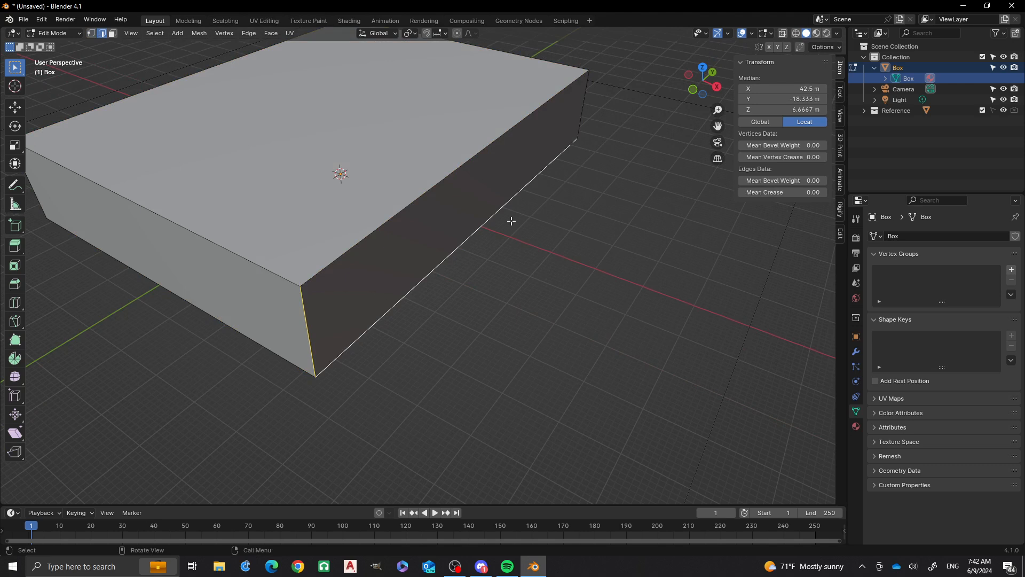
left_click(583, 104, "shift")
middle_click_drag(533, 217, 469, 320)
left_click(474, 308, "shift")
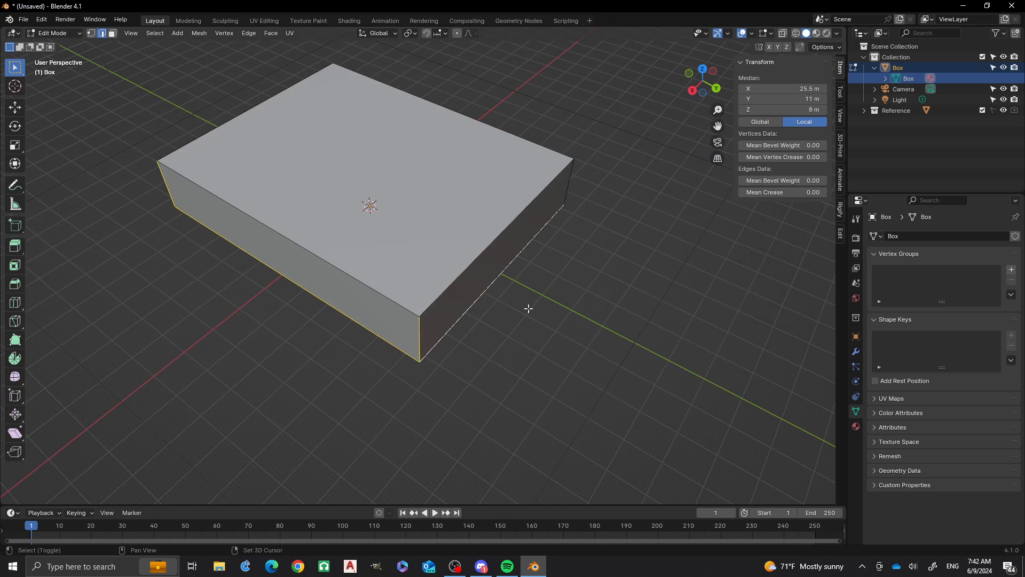
left_click(569, 182, "shift")
middle_click_drag(602, 253, 396, 261)
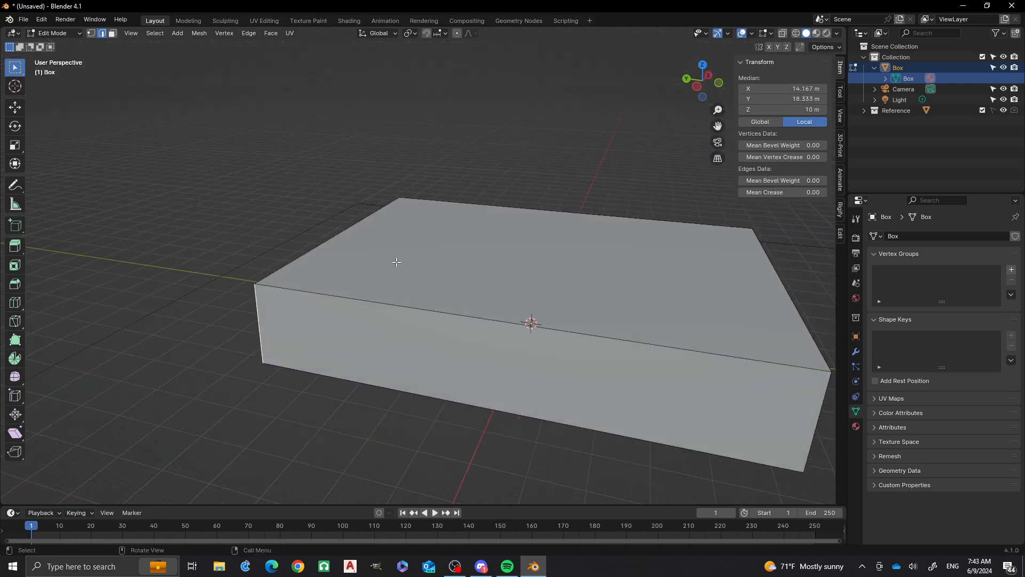
left_click(458, 403, "shift")
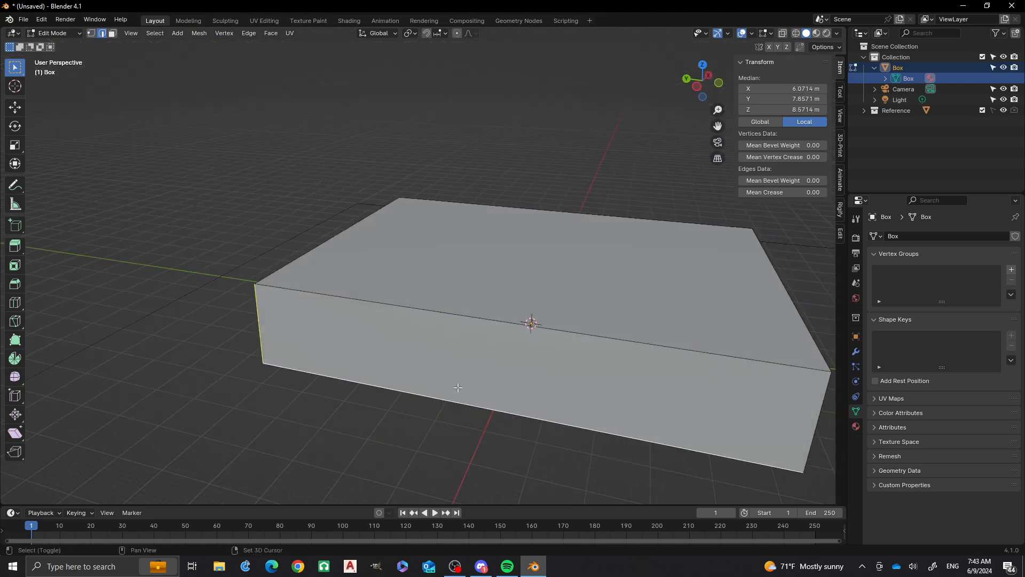
left_click(817, 416, "shift")
scroll(572, 345, "down", 3)
middle_click_drag(572, 345, 521, 348)
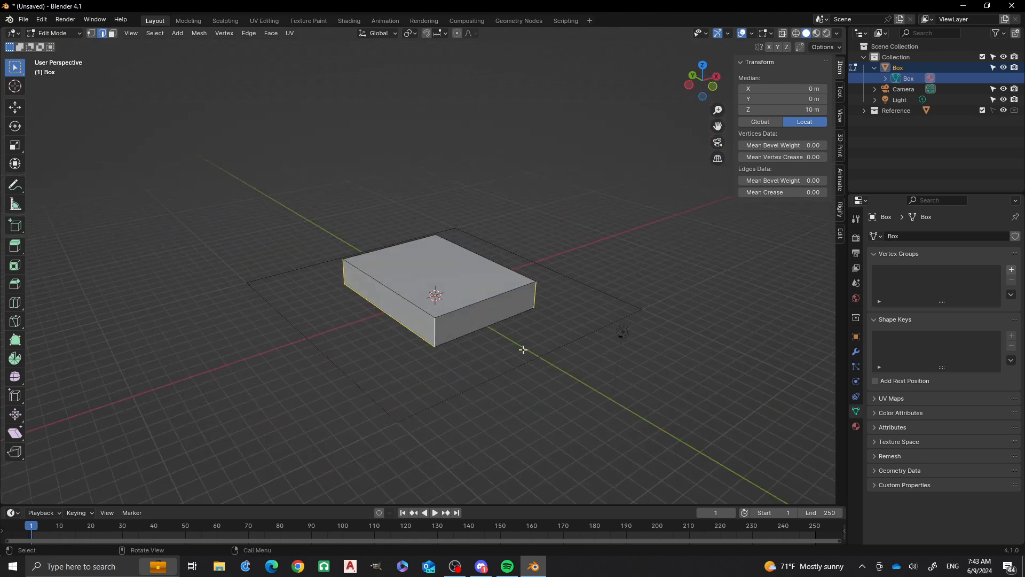
middle_click_drag(438, 335, 417, 322)
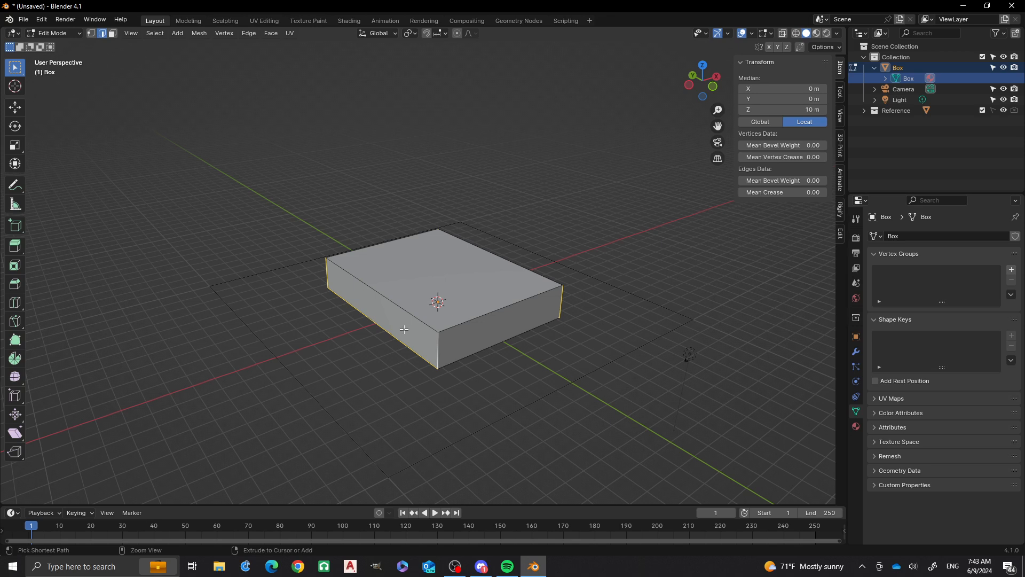
key("ctrl+e")
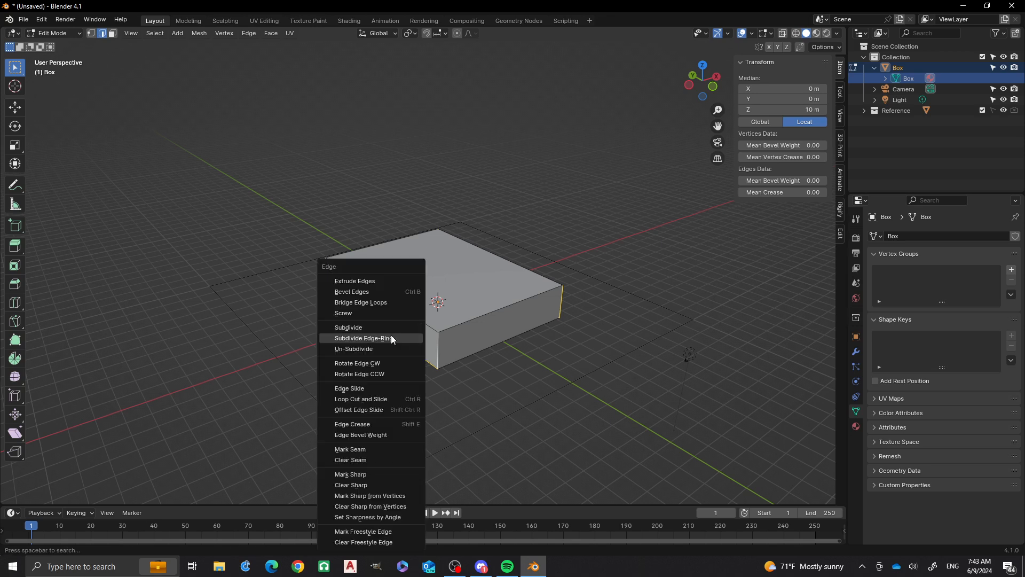
left_click(366, 449)
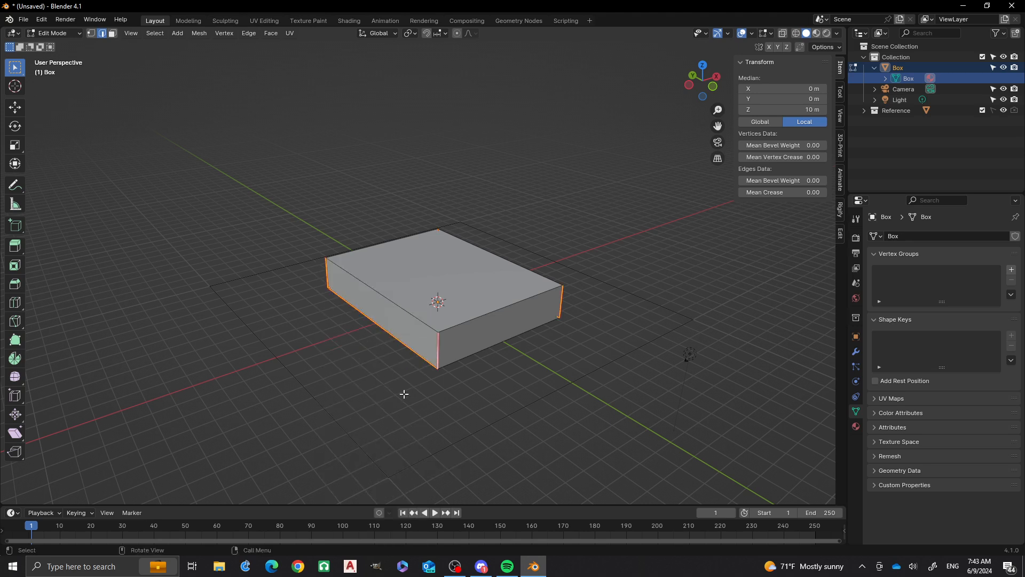
Step: Switch to the UV Editing workspace, select the whole box mesh and unwrap it along its seams
middle_click_drag(458, 363, 383, 228)
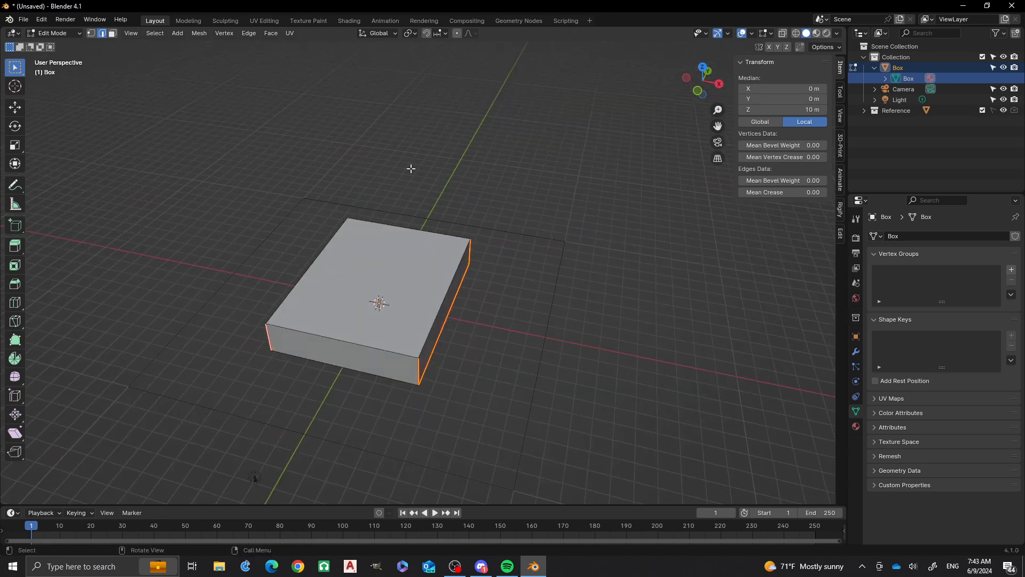
left_click(265, 21)
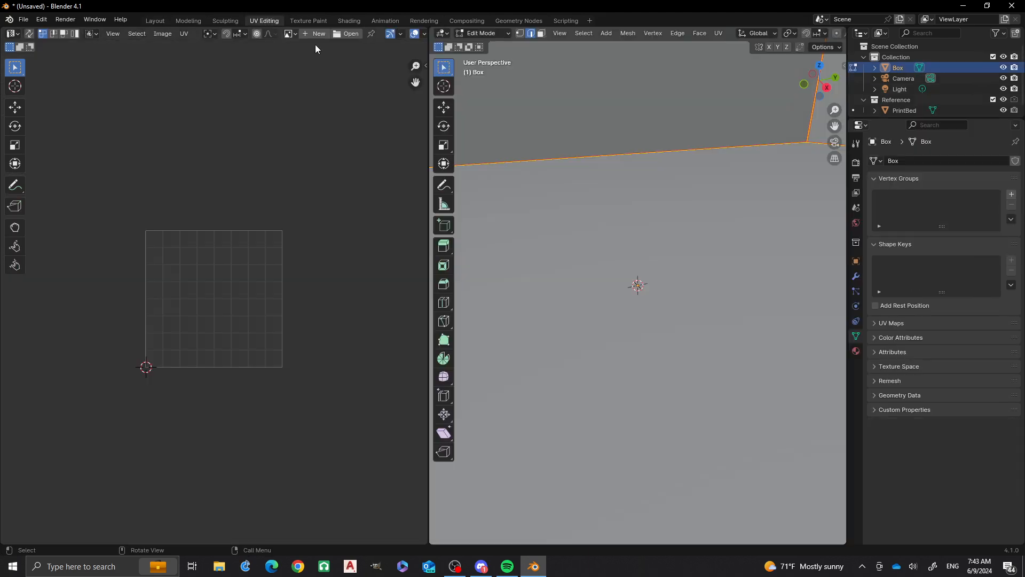
scroll(607, 150, "down", 8)
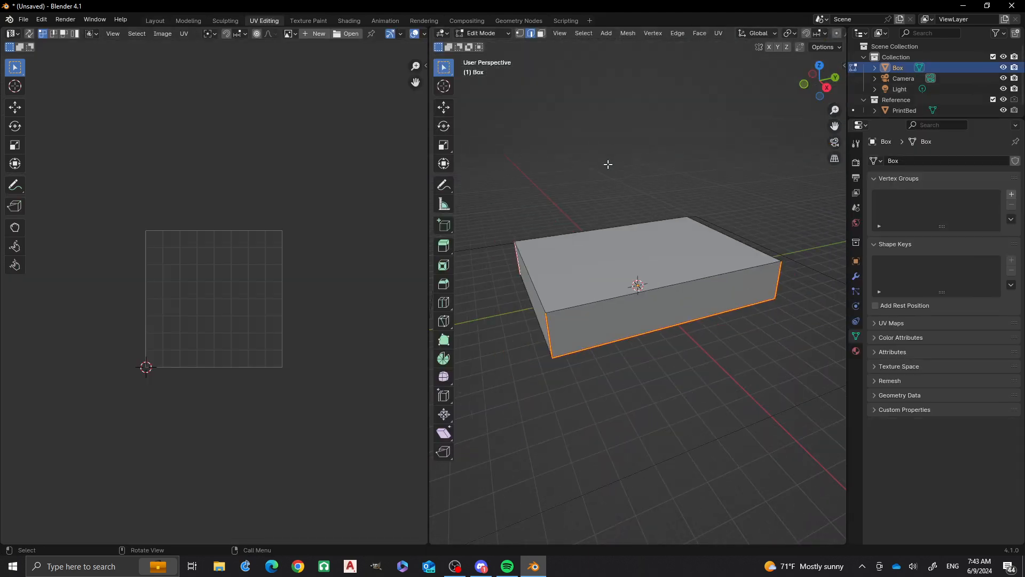
key("a")
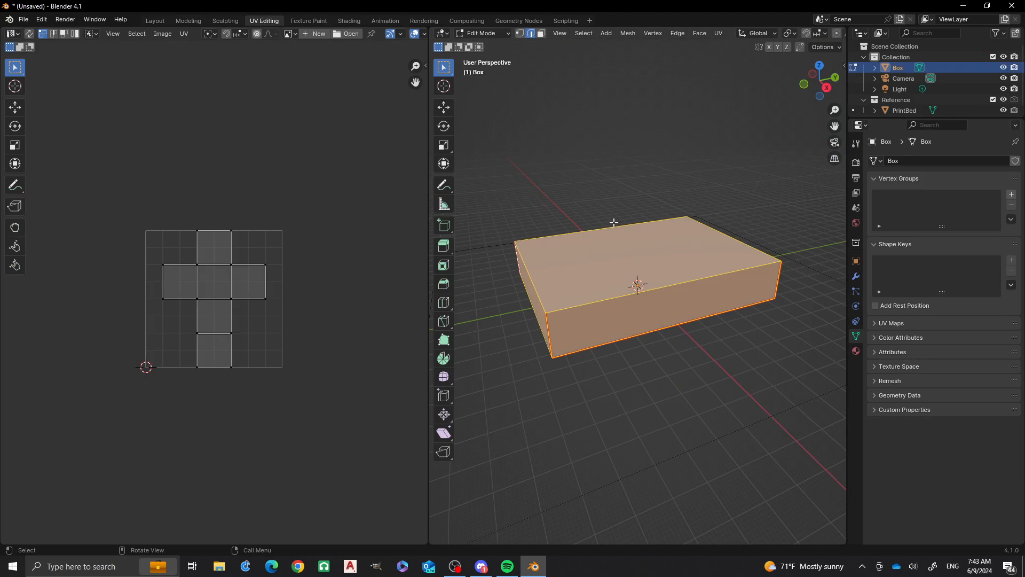
key("u")
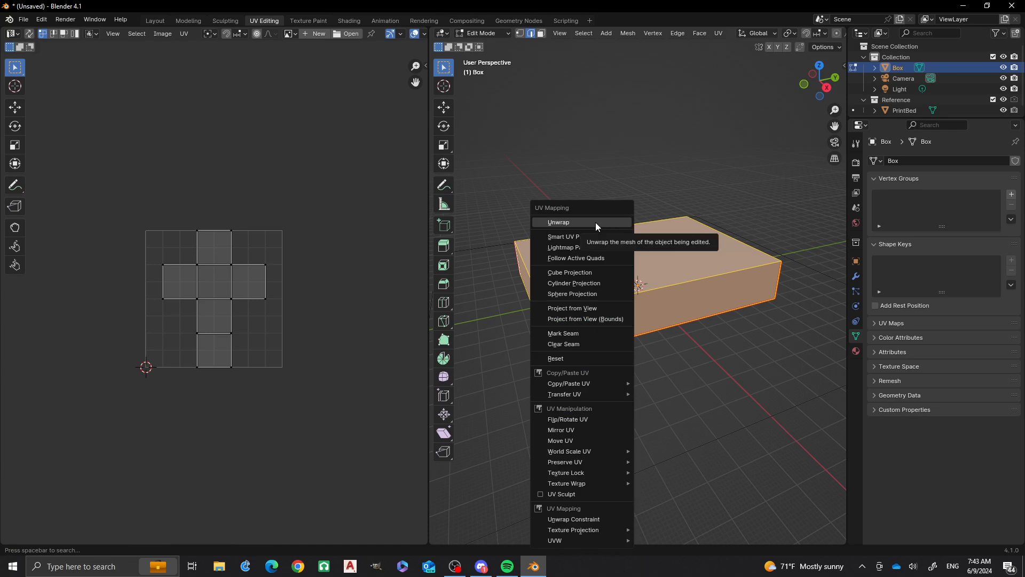
left_click(595, 222)
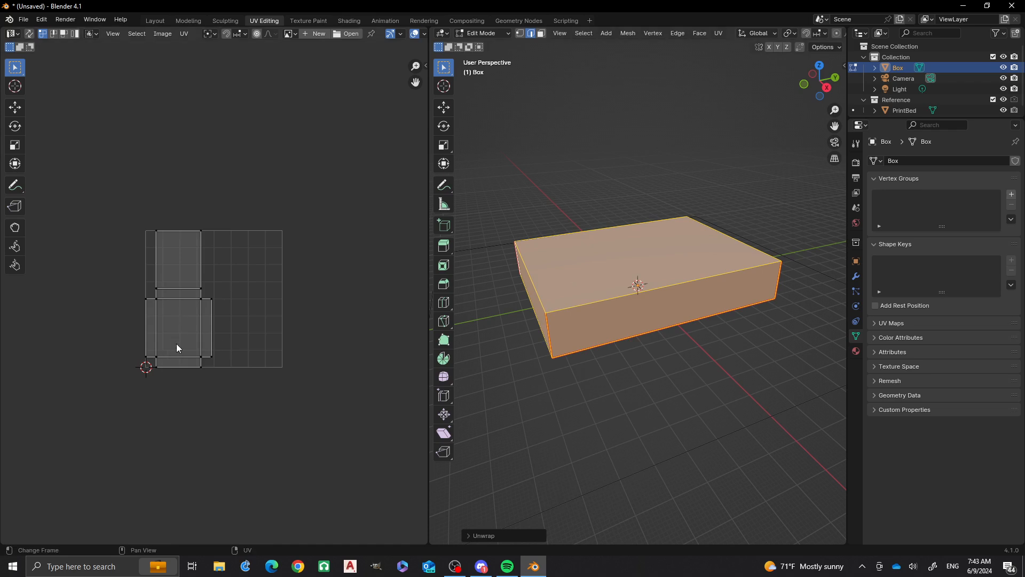
Step: Compare the unwrapped UV layout with the box's faces in perspective, front and top views
scroll(187, 345, "up", 1)
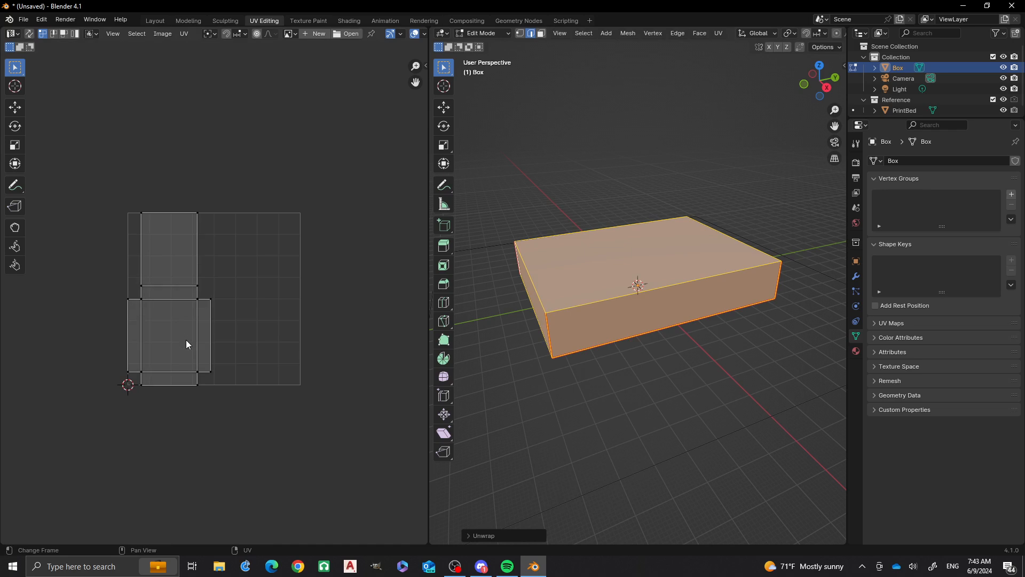
scroll(583, 280, "down", 2)
middle_click_drag(582, 280, 626, 258)
scroll(625, 258, "up", 2)
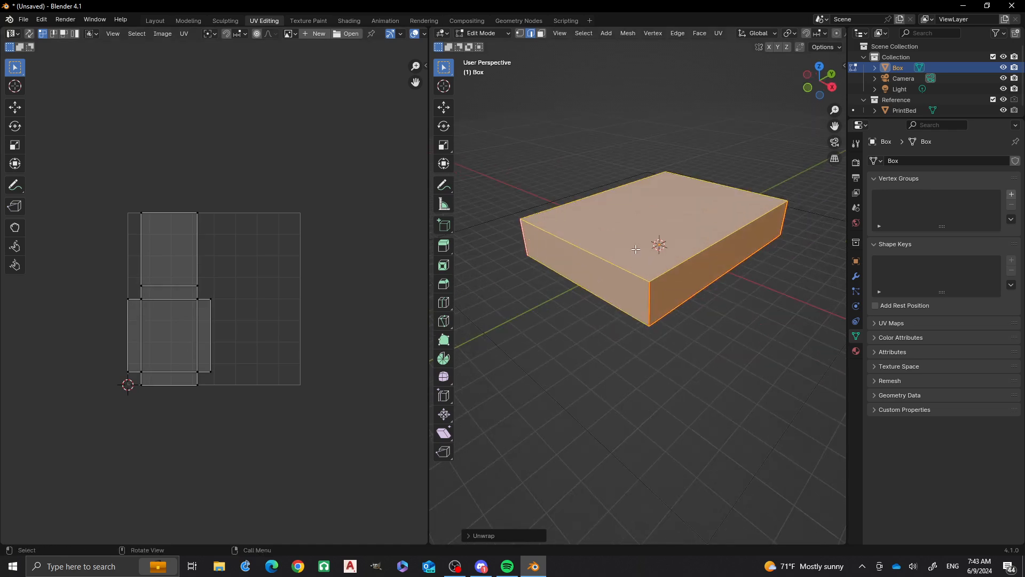
middle_click_drag(708, 275, 685, 303, "shift")
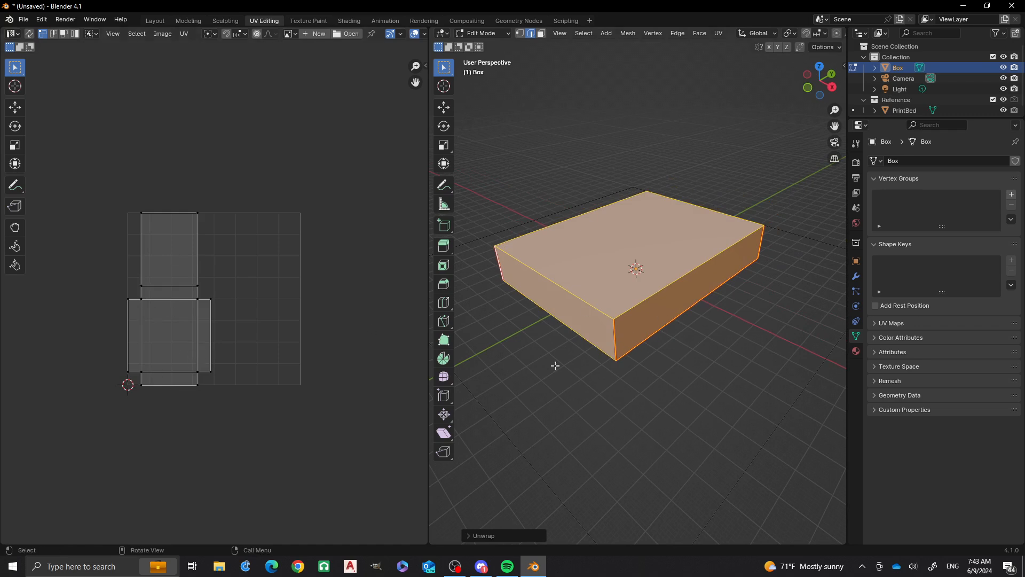
scroll(619, 294, "down", 6)
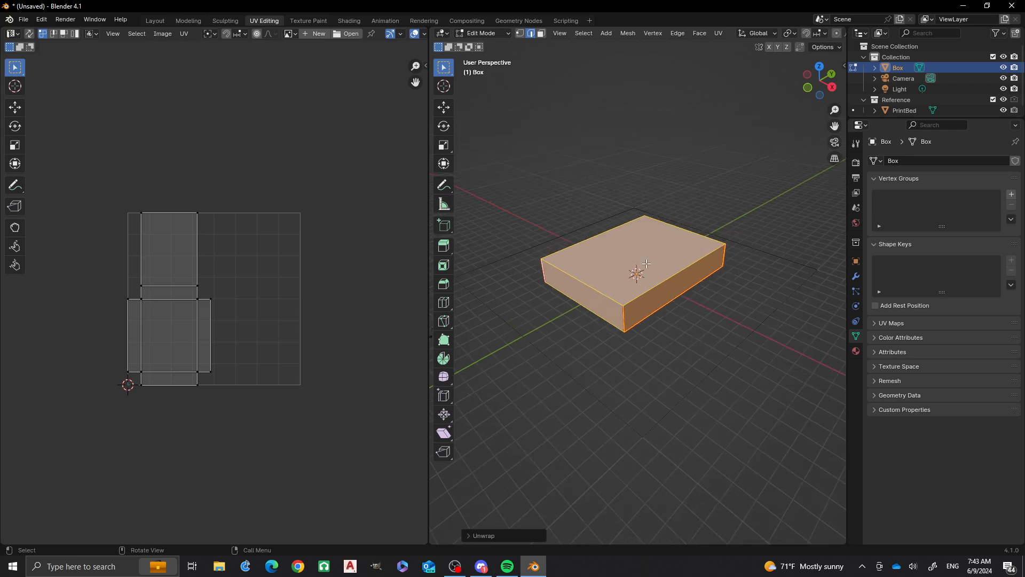
scroll(649, 288, "up", 3)
scroll(649, 288, "up", 3)
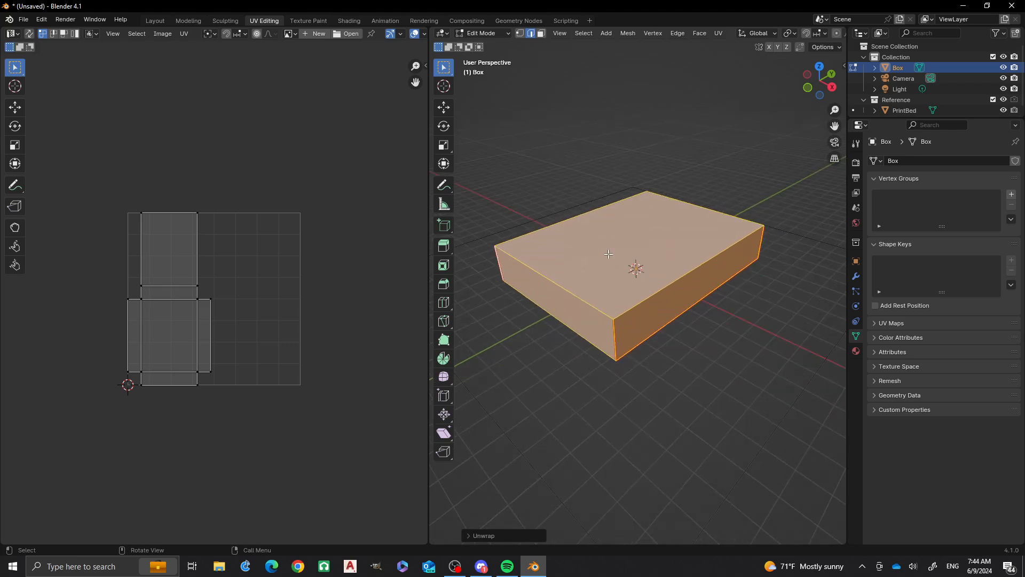
middle_click_drag(567, 271, 619, 258)
scroll(608, 227, "up", 2)
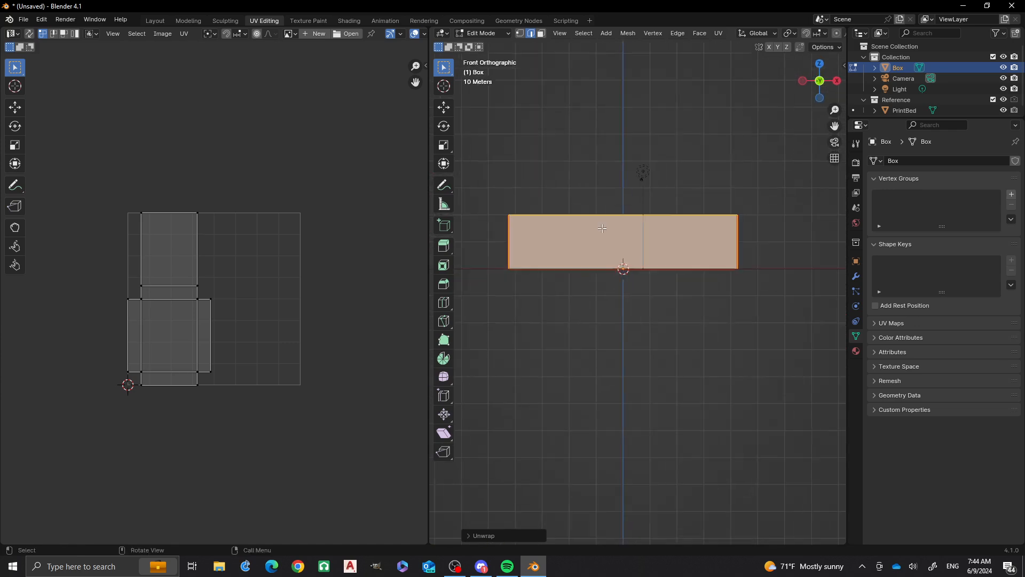
middle_click_drag(625, 185, 623, 272)
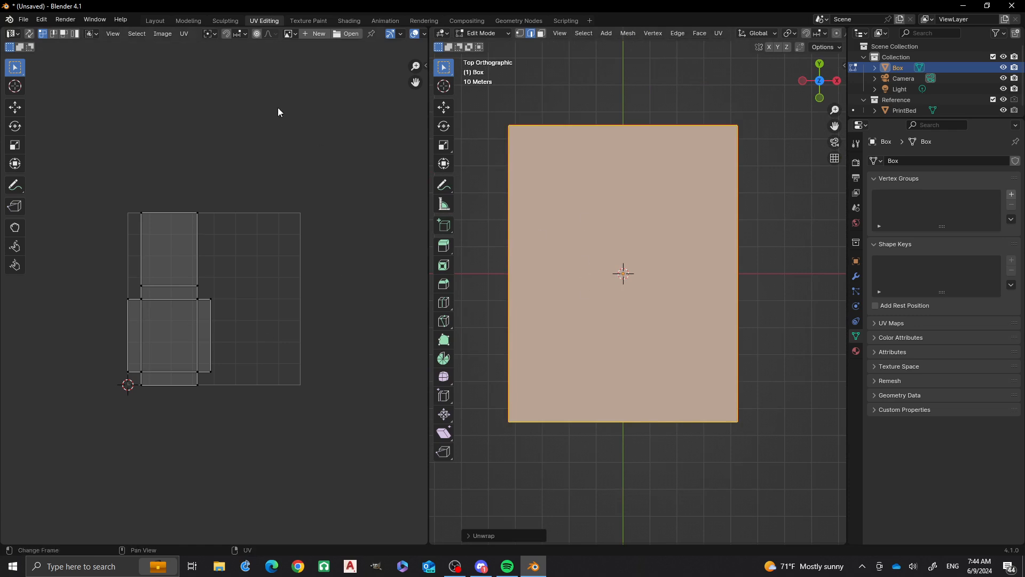
Step: Create a new blank 1024 × 1024 px image named Test for the UV layout
left_click(309, 34)
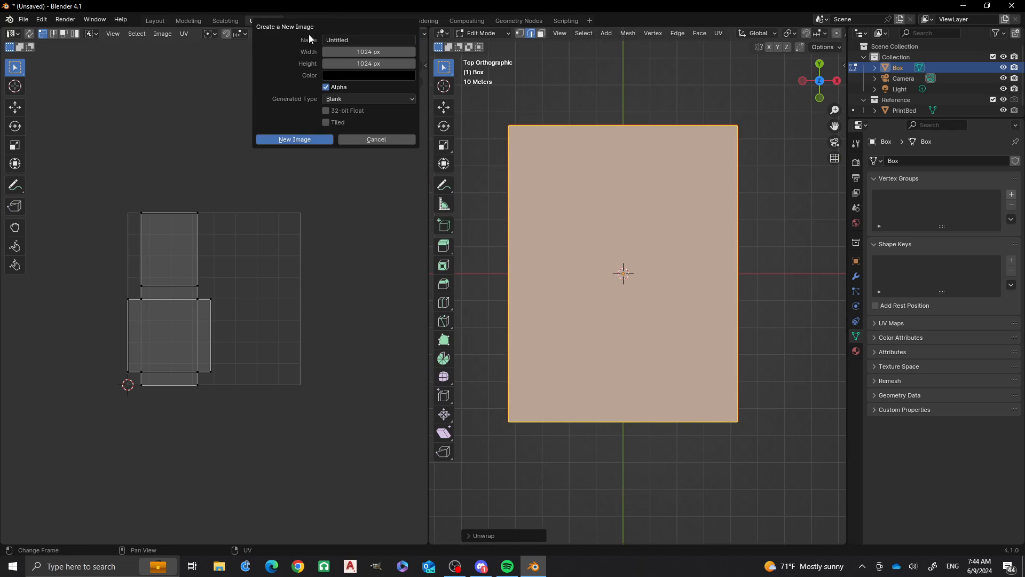
left_click(344, 39)
type("Test")
left_click(296, 137)
scroll(290, 180, "down", 4)
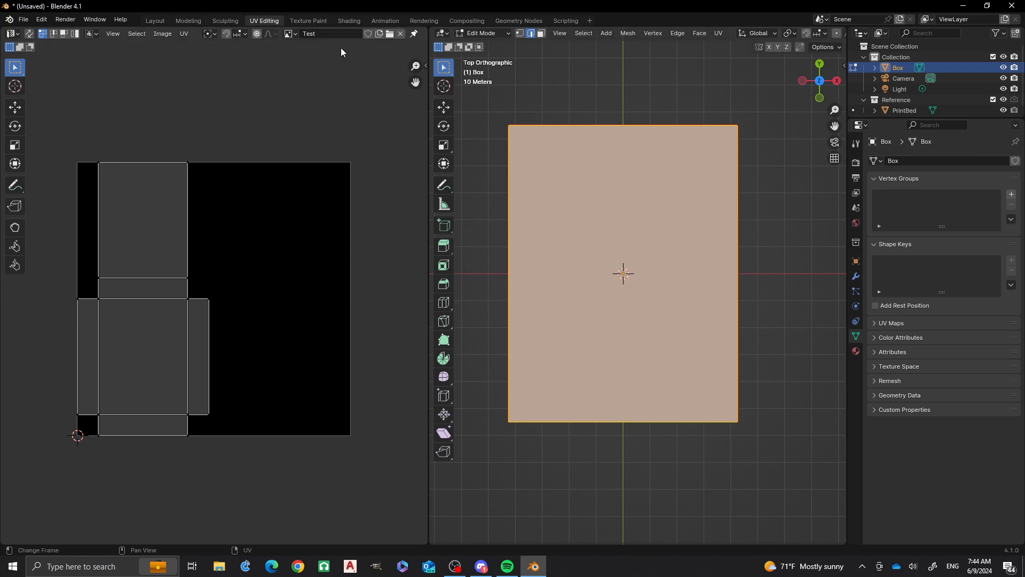
Step: Switch to the Shading workspace and bring the box and its material nodes into view
left_click(348, 21)
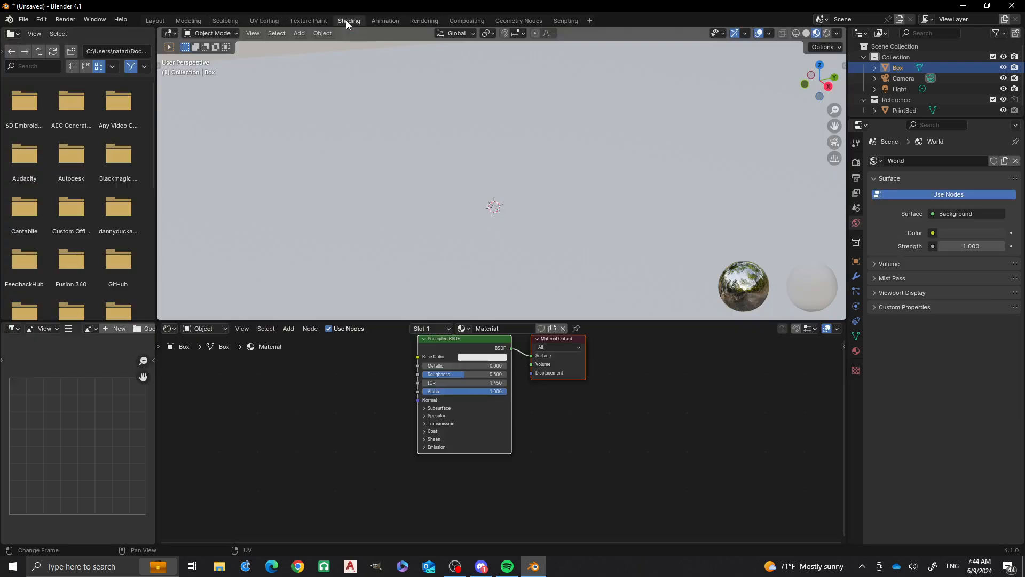
scroll(482, 192, "down", 6)
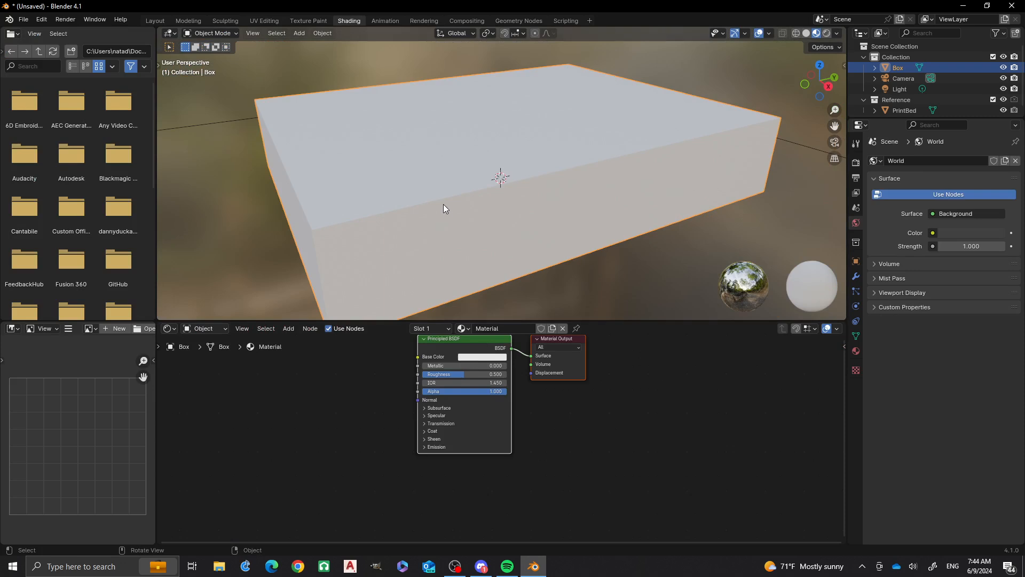
scroll(454, 378, "down", 2)
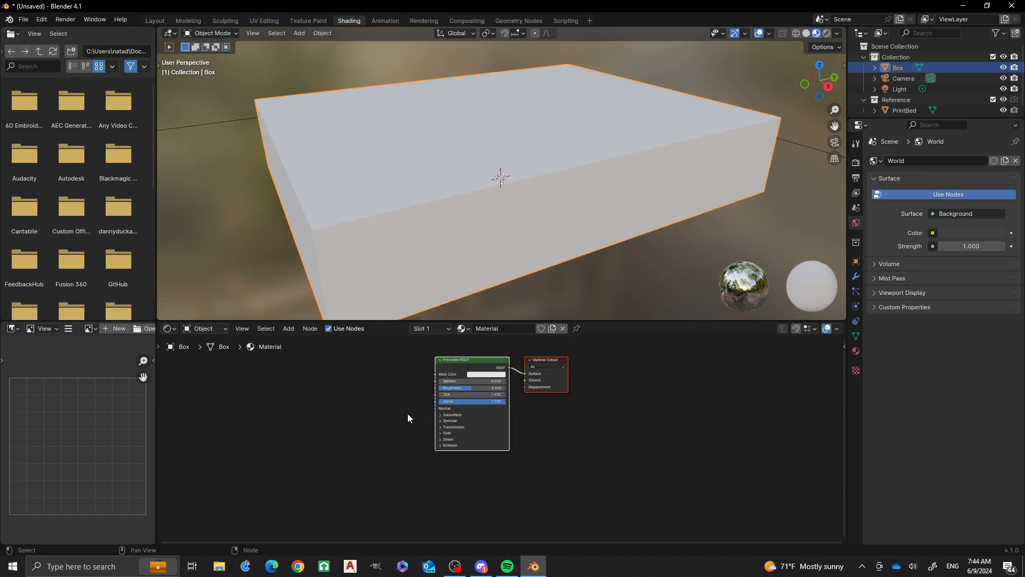
Step: Feed the Principled BSDF's Base Color from a new Image Texture node and assign the Test image to it
scroll(411, 387, "up", 1)
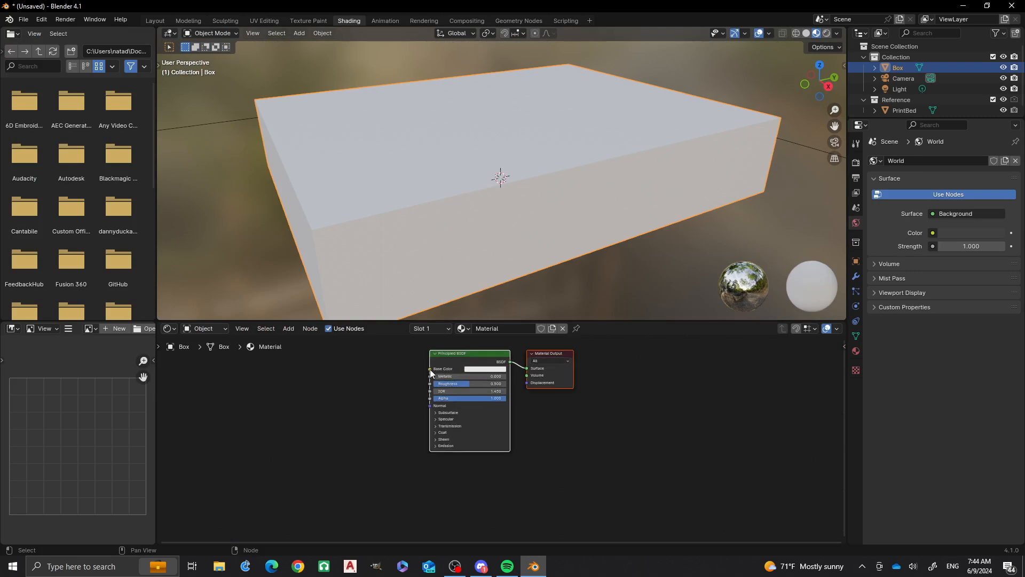
left_click_drag(431, 369, 349, 400)
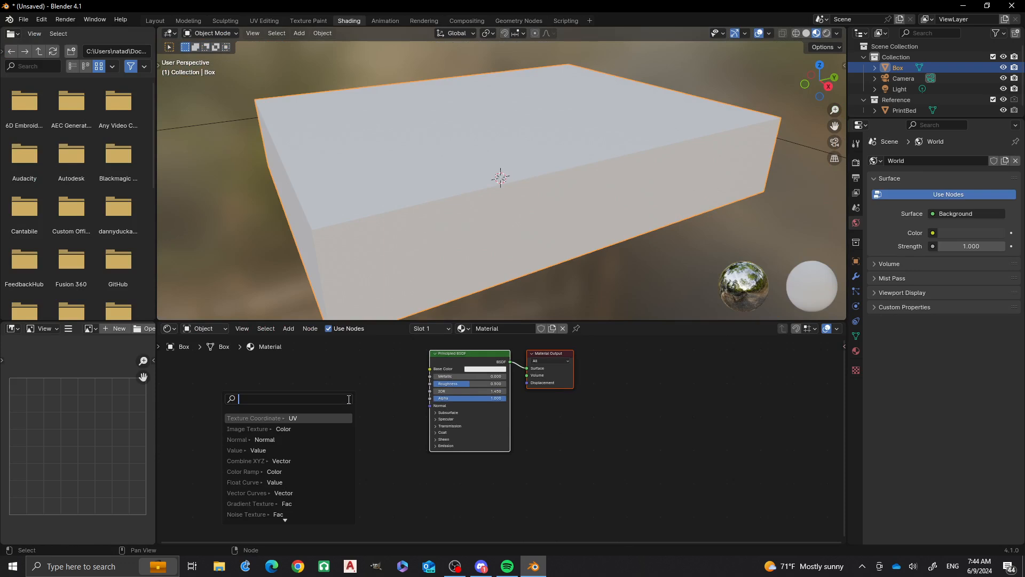
type("image")
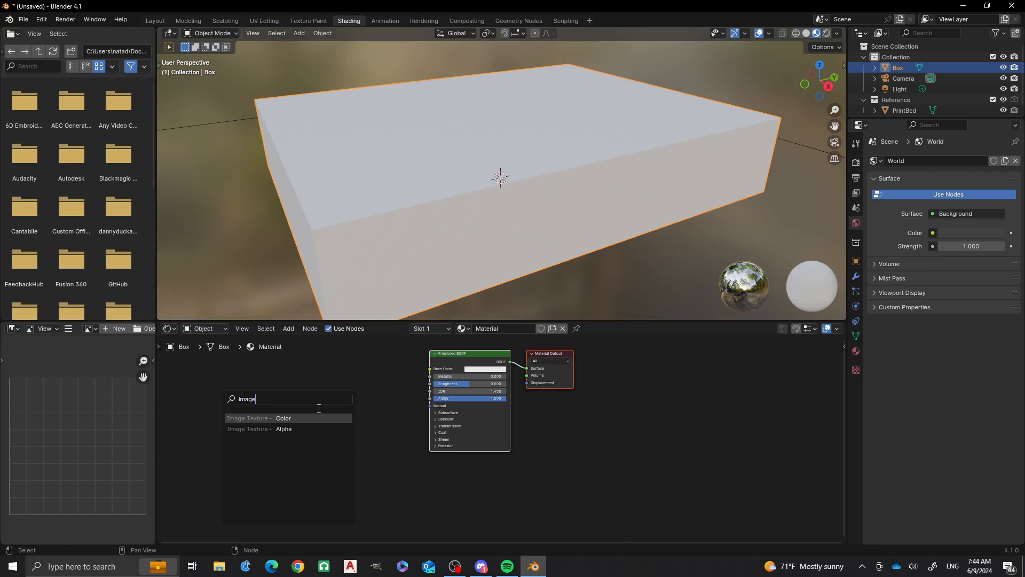
left_click(290, 418)
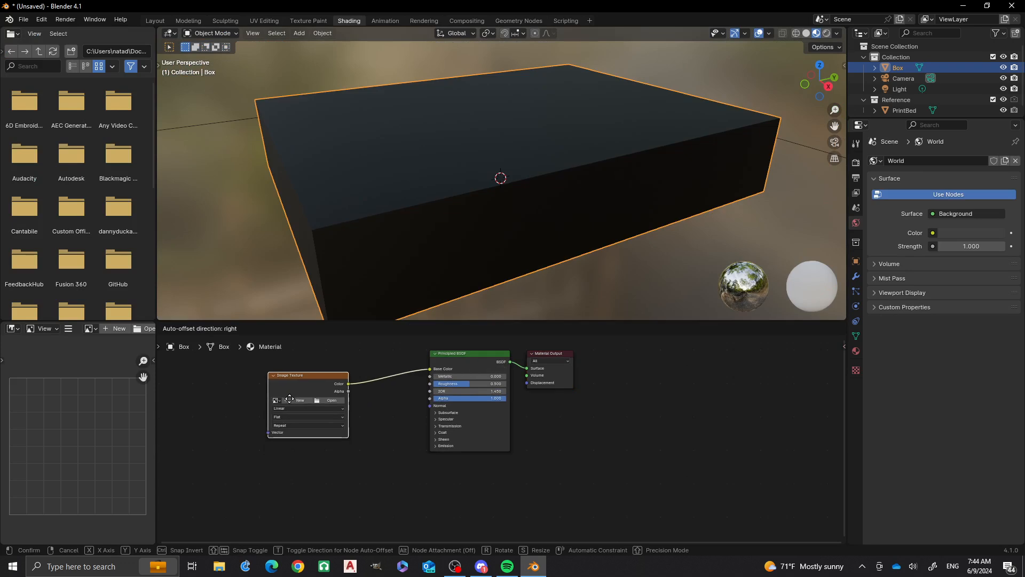
left_click(287, 395)
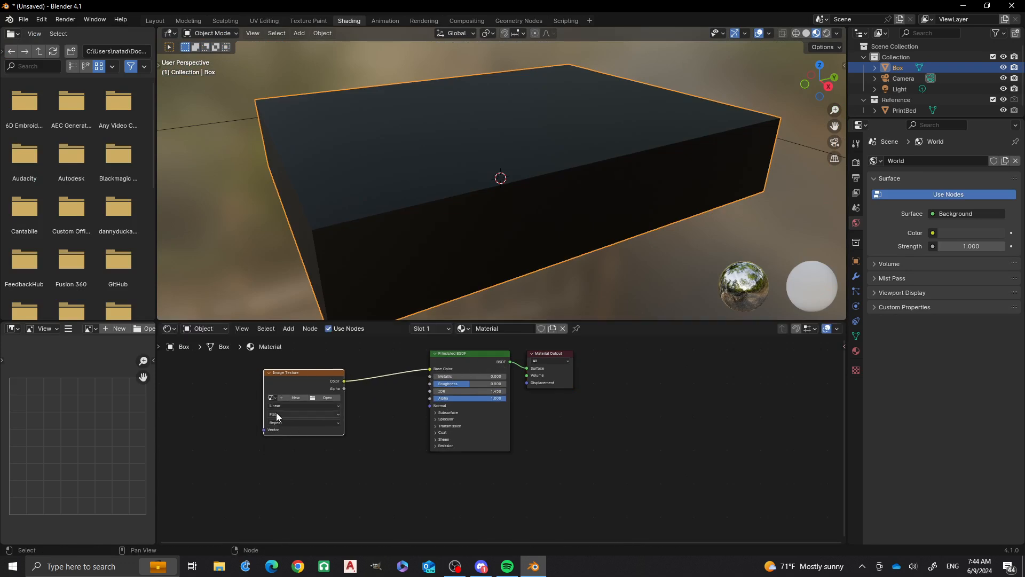
left_click(271, 398)
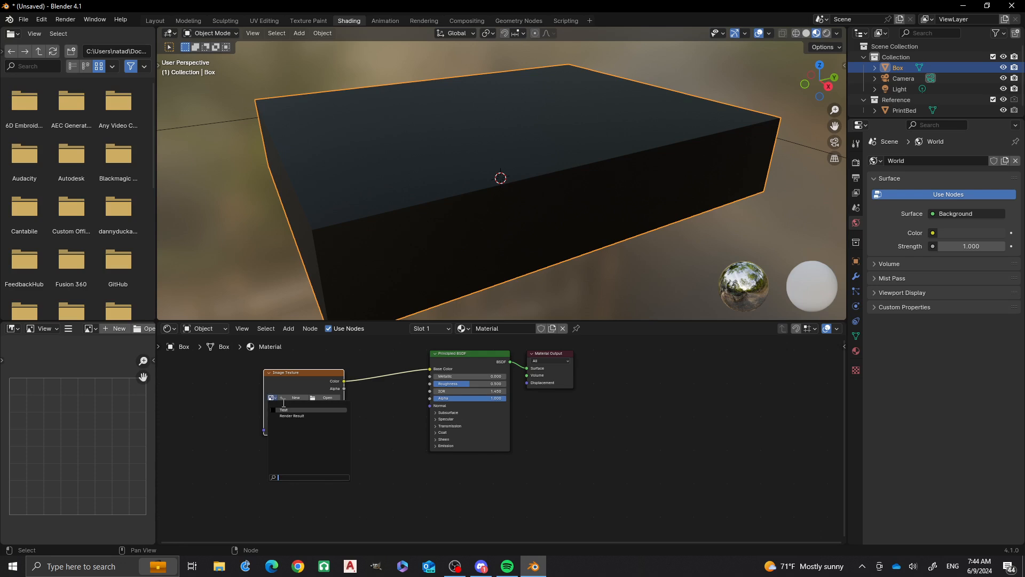
left_click(287, 409)
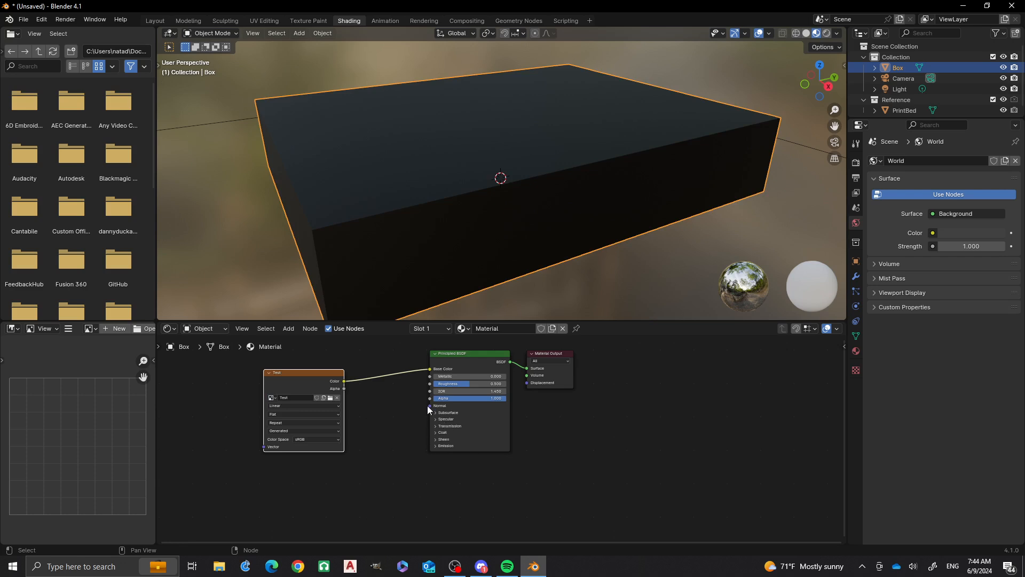
Step: Add a Texture Coordinate node with its UV output linked to the Principled BSDF's Normal input, placed below the image texture node
left_click_drag(429, 405, 367, 472)
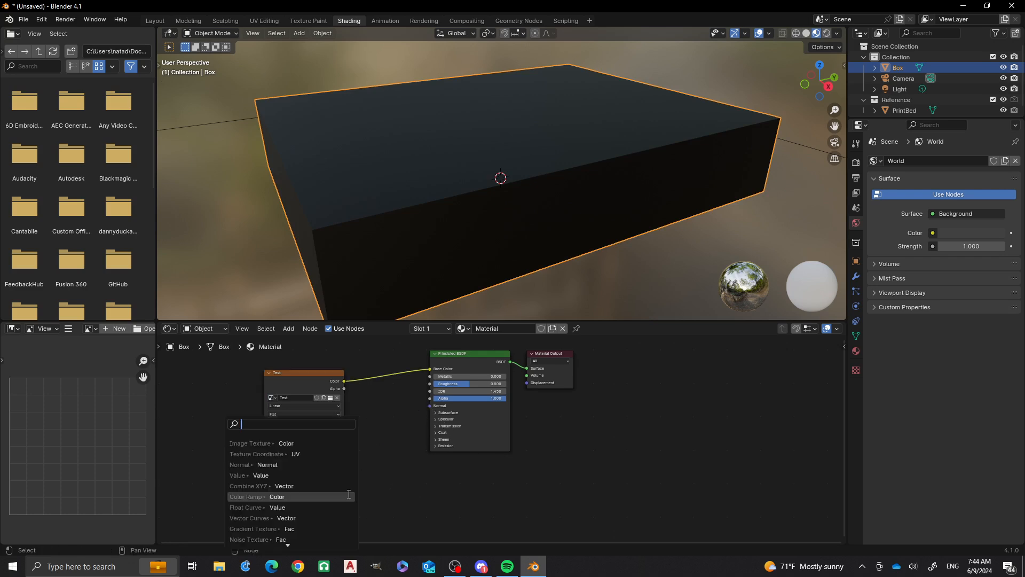
left_click(273, 454)
left_click(213, 446)
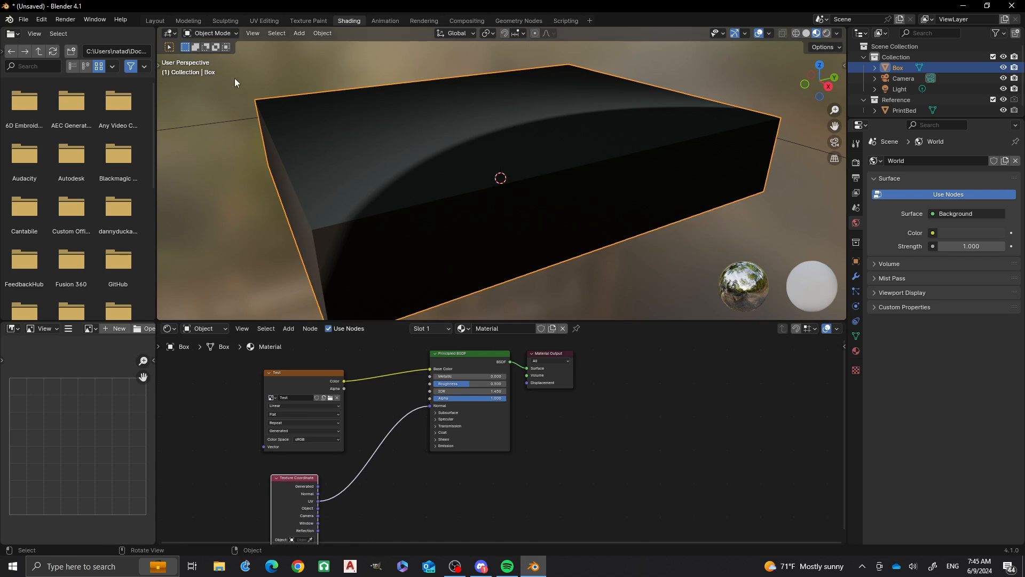
Step: In the Layout workspace, view the box from the top and put it in Texture Paint mode with Rendered shading
left_click(163, 20)
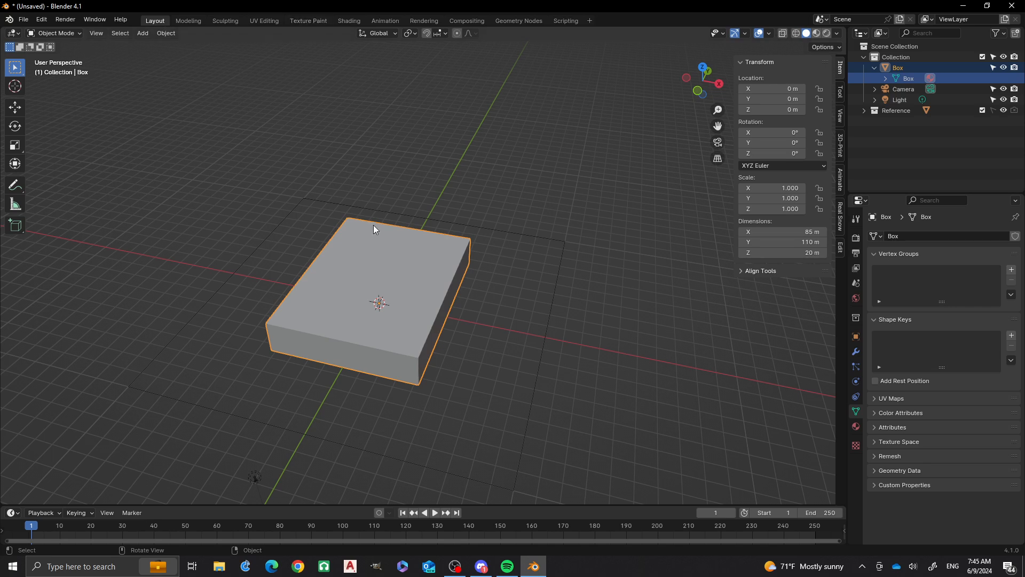
middle_click_drag(349, 214, 370, 297, "alt")
scroll(370, 297, "up", 2)
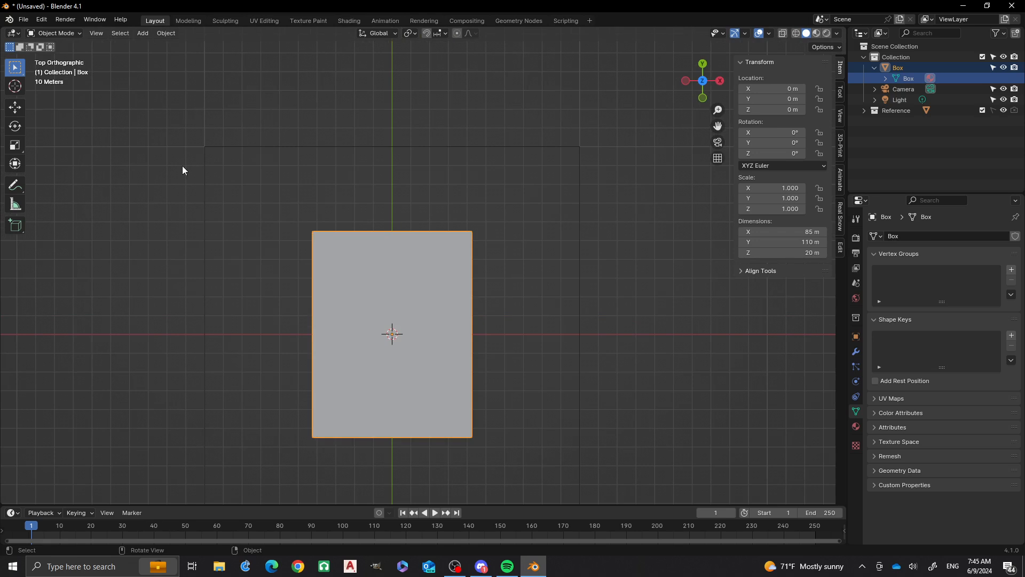
middle_click_drag(193, 191, 389, 302, "alt")
key("ctrl+Tab")
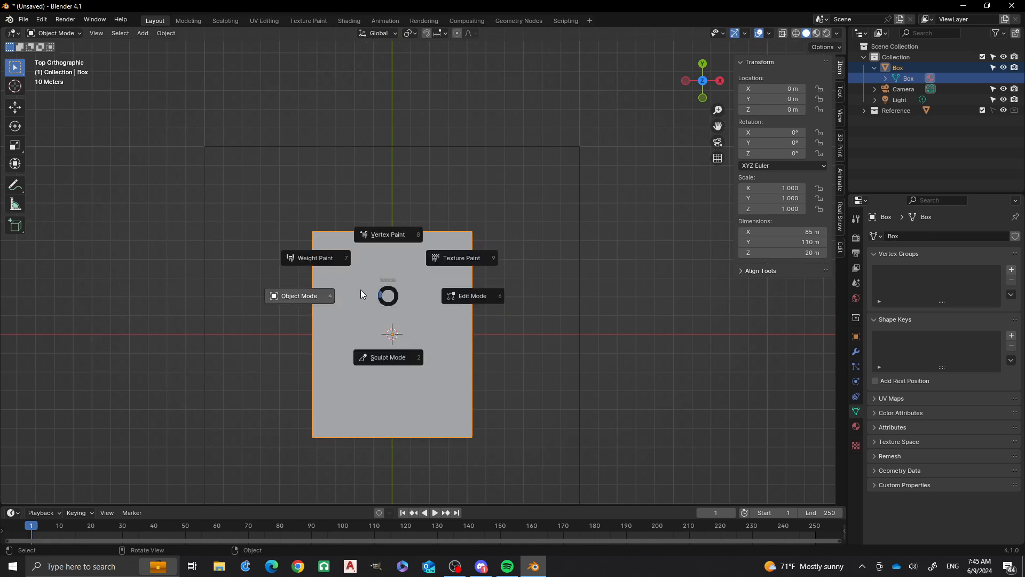
left_click(462, 258)
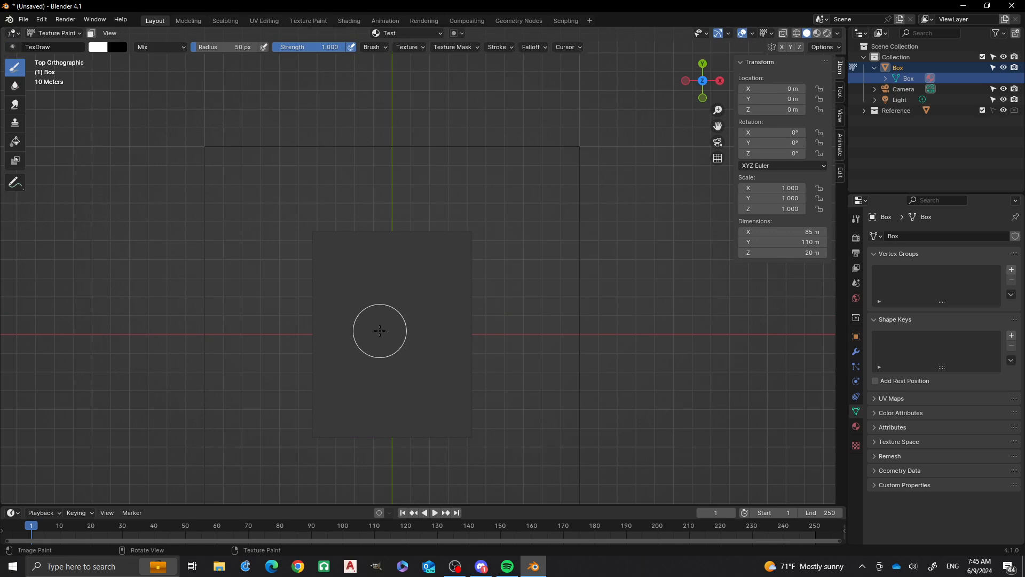
key("z")
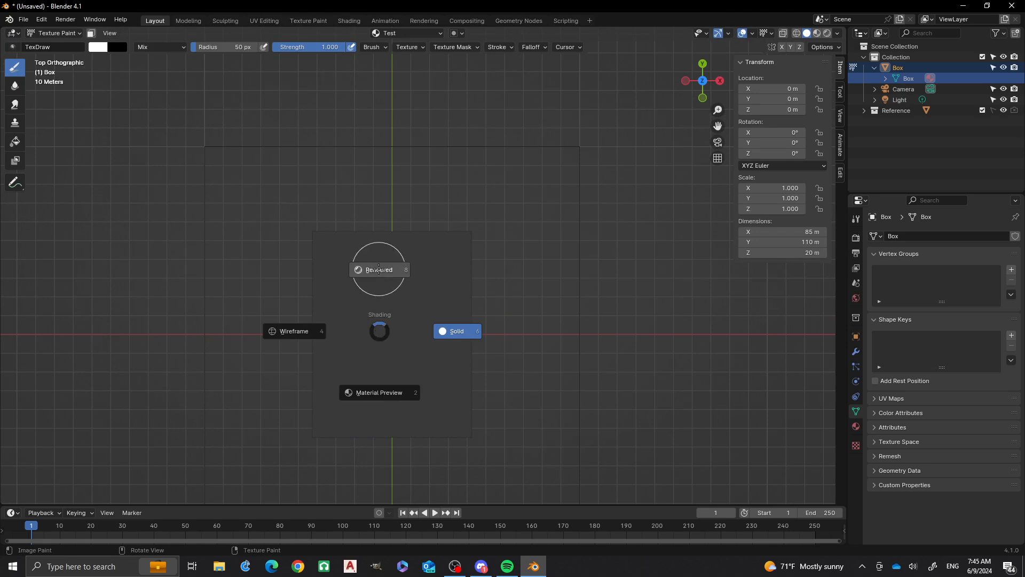
left_click(378, 269)
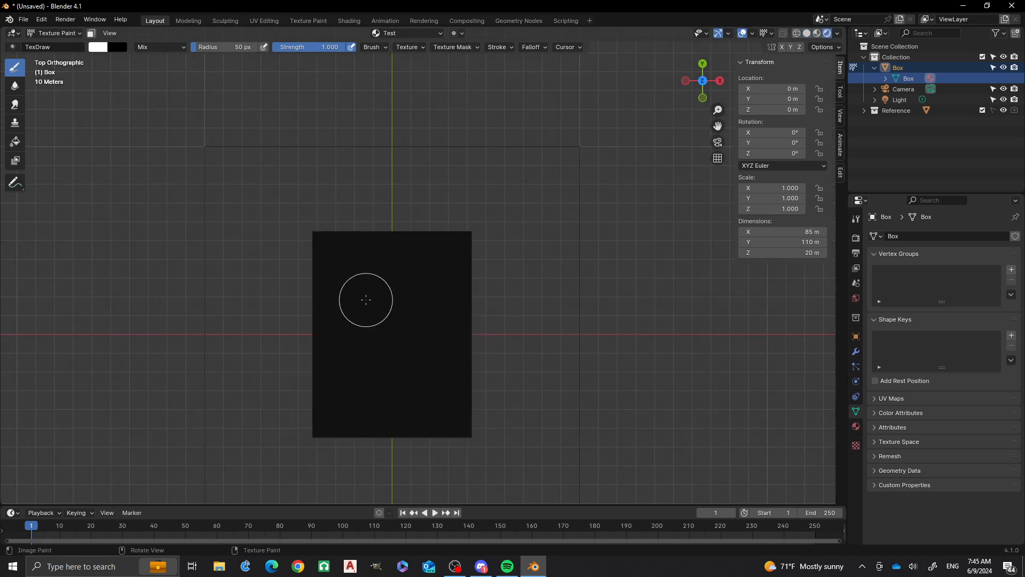
Step: Reduce the brush radius to 9 px and paint the word Top in white on the box's top face
key("f")
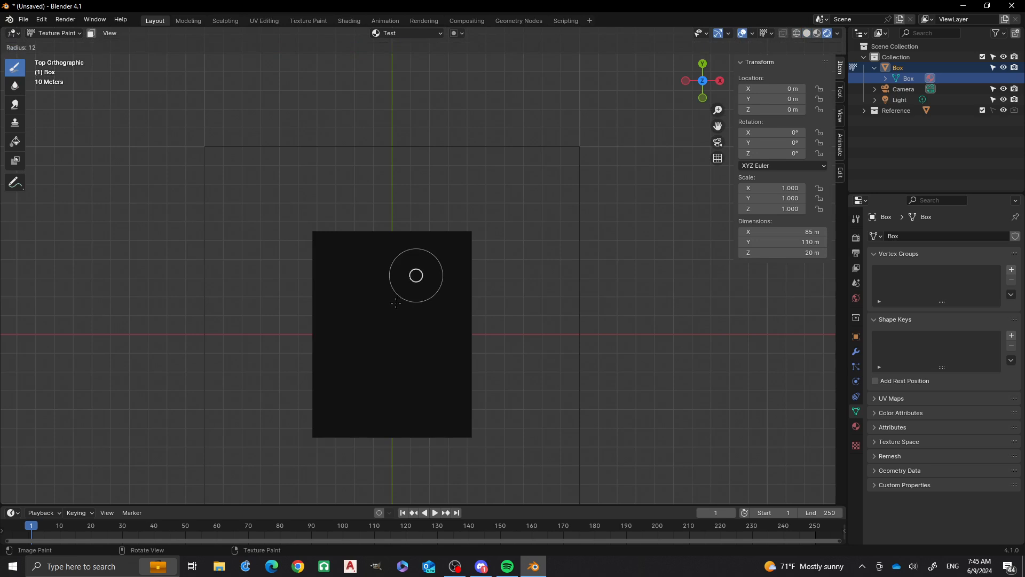
left_click(394, 304)
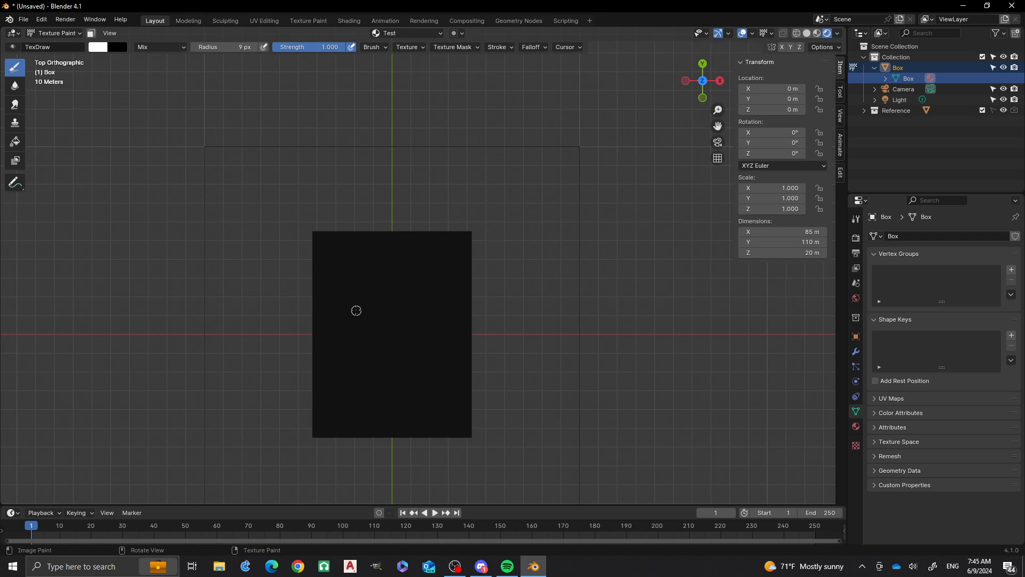
mouse_move(338, 307)
left_mouse_down()
mouse_move(375, 303)
mouse_move(362, 308)
mouse_move(357, 353)
left_mouse_up()
mouse_move(383, 336)
left_mouse_down()
mouse_move(374, 341)
mouse_move(395, 339)
mouse_move(408, 355)
mouse_move(414, 335)
left_mouse_up()
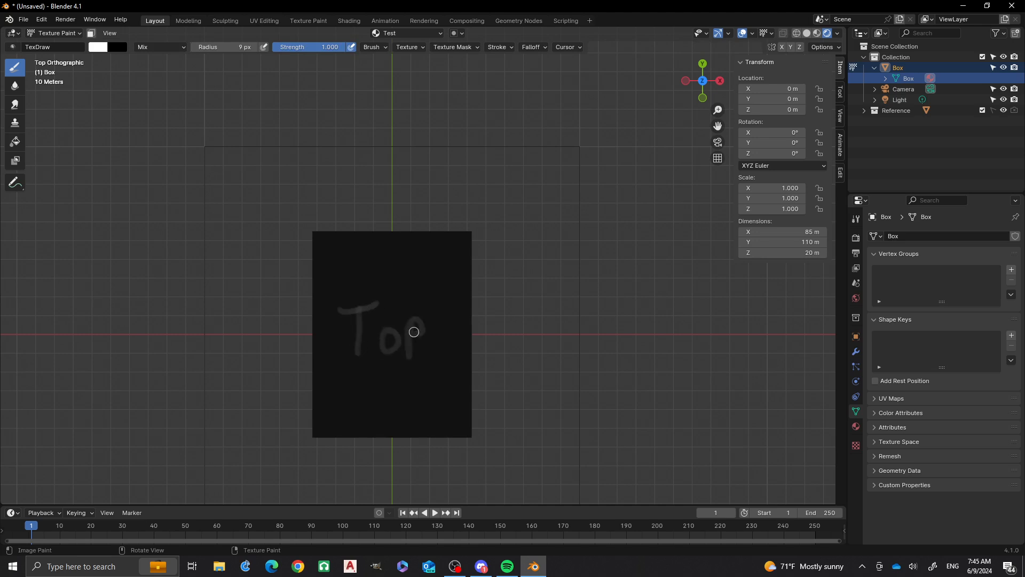
Step: Paint the word Front on the box's front face from the front orthographic view
middle_click_drag(379, 374, 381, 258)
scroll(336, 248, "up", 4)
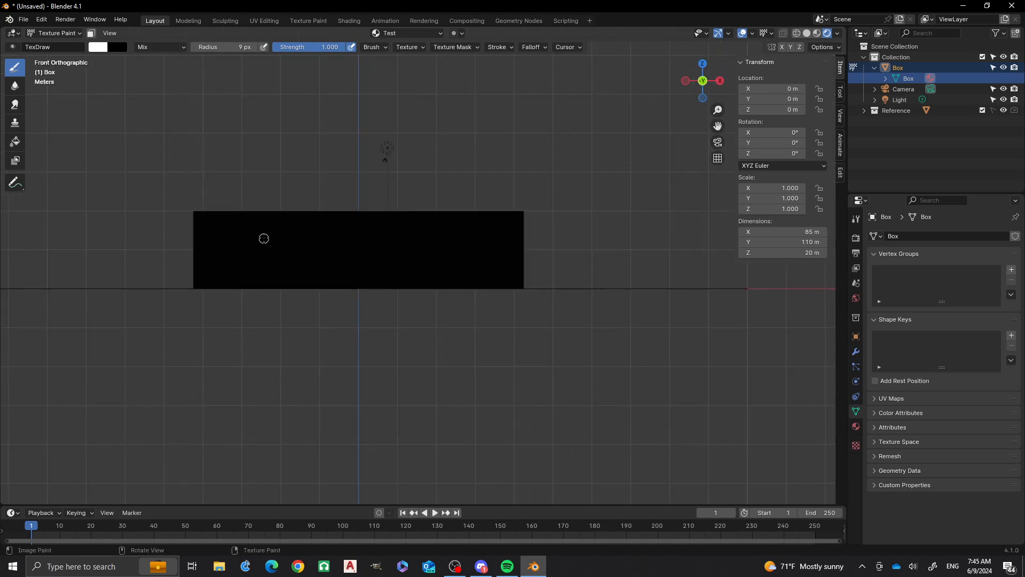
mouse_move(263, 236)
left_mouse_down()
mouse_move(261, 269)
mouse_move(292, 220)
mouse_move(277, 252)
mouse_move(286, 274)
mouse_move(332, 251)
mouse_move(350, 270)
left_mouse_up()
mouse_move(368, 224)
left_mouse_down()
mouse_move(361, 269)
mouse_move(376, 238)
left_mouse_up()
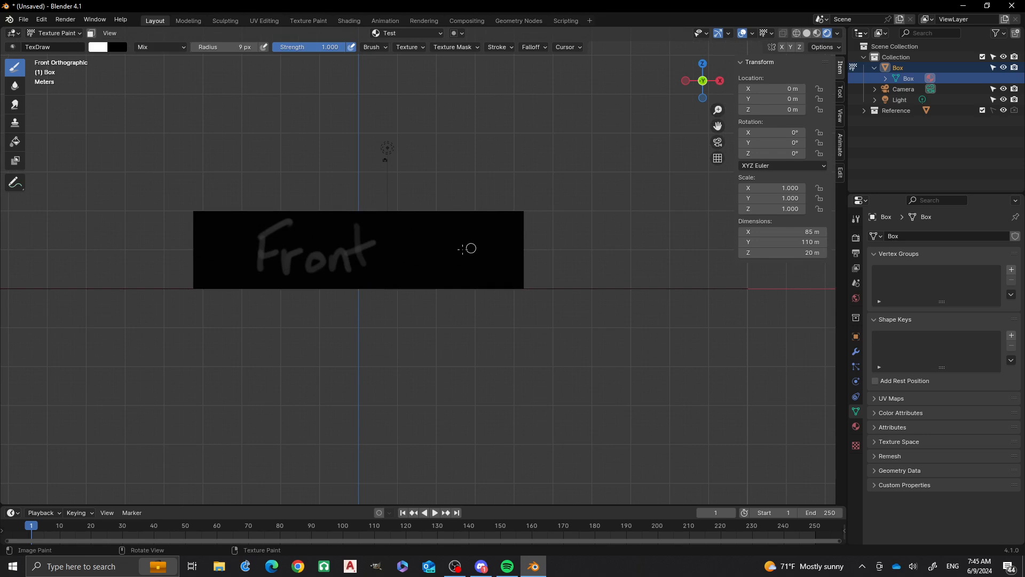
Step: Paint the word Right on the box's right face from the right orthographic view
scroll(385, 246, "down", 2)
middle_click_drag(512, 264, 390, 266)
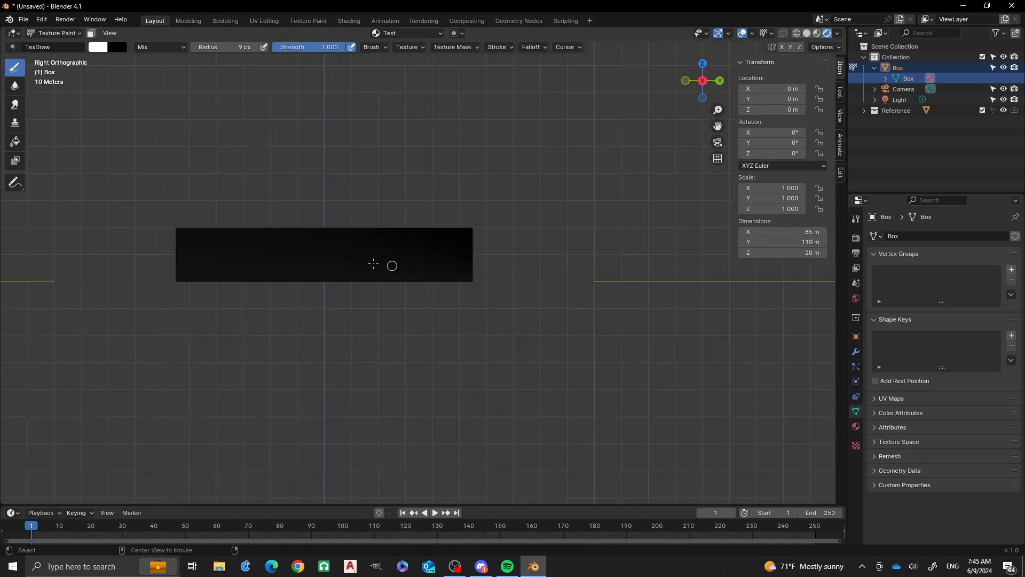
scroll(299, 252, "up", 1)
middle_click_drag(252, 250, 334, 259, "shift")
scroll(334, 260, "up", 1)
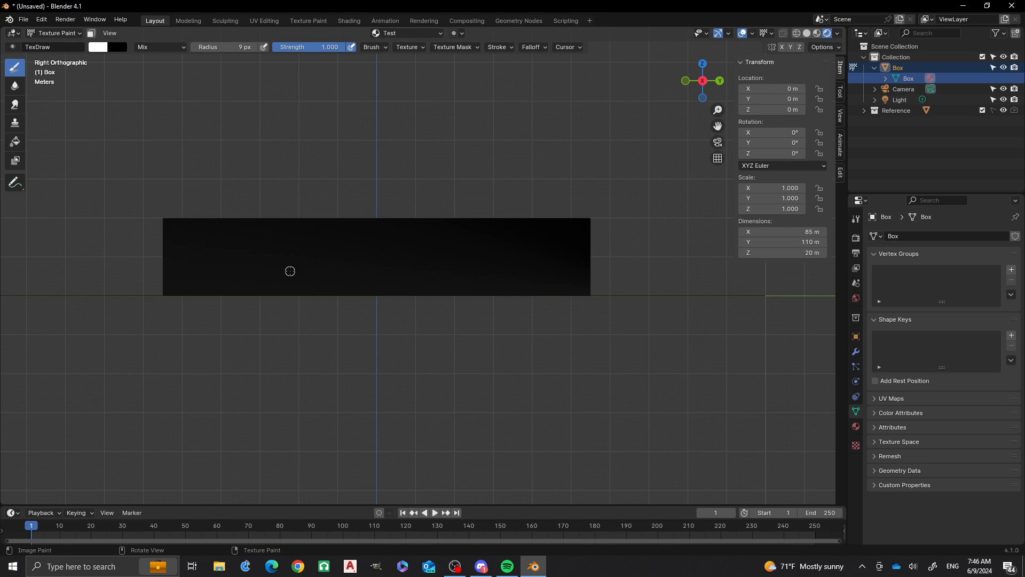
mouse_move(304, 239)
left_mouse_down()
mouse_move(302, 267)
mouse_move(328, 268)
mouse_move(340, 244)
mouse_move(359, 283)
mouse_move(346, 281)
left_mouse_up()
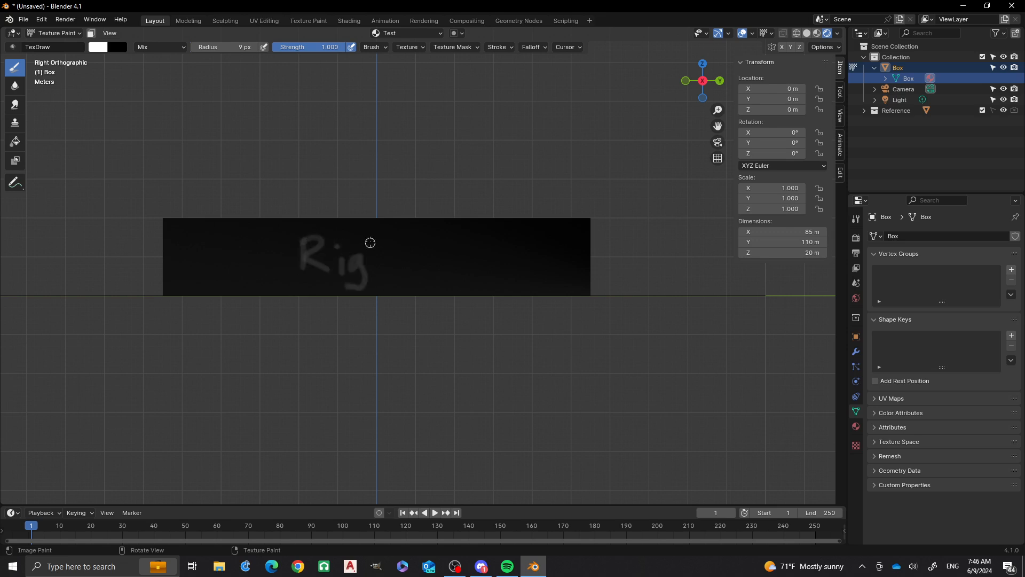
left_click_drag(370, 240, 389, 268)
mouse_move(402, 227)
left_mouse_down()
mouse_move(399, 261)
mouse_move(410, 248)
left_mouse_up()
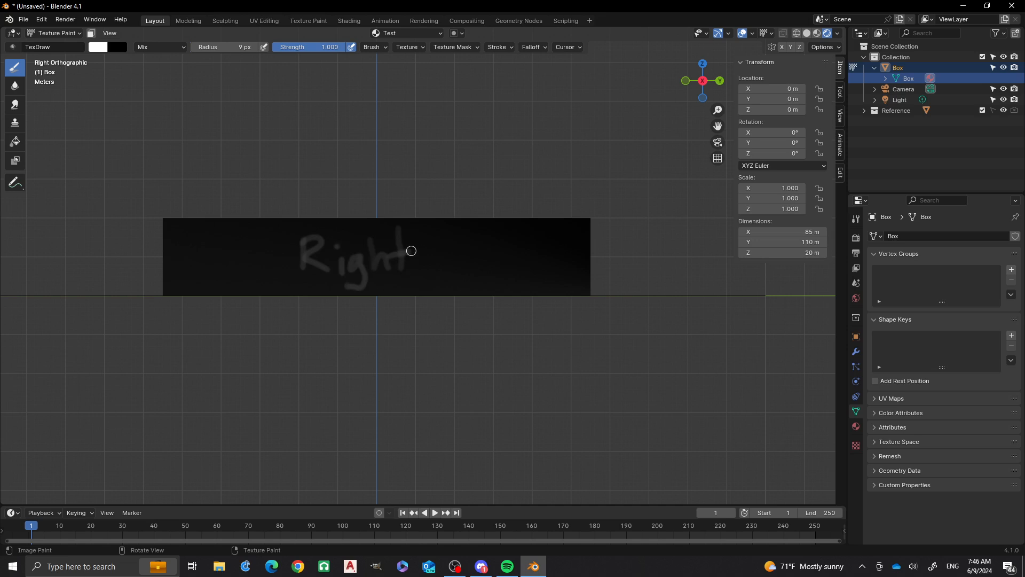
Step: Paint the word Back on the box's back face from the back orthographic view
mouse_move(508, 266)
middle_mouse_down()
mouse_move(499, 283)
mouse_move(407, 277)
middle_mouse_up()
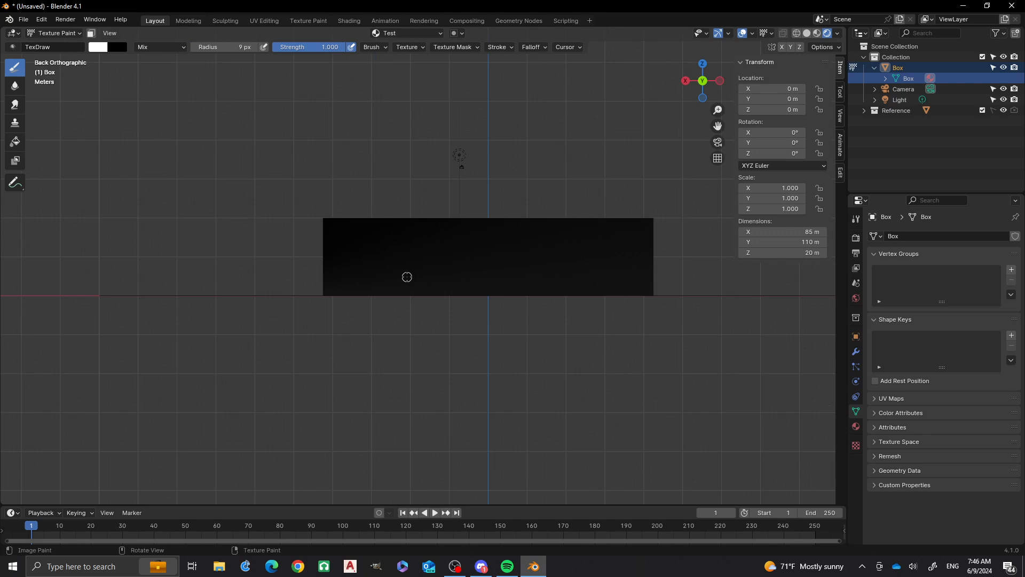
mouse_move(446, 239)
left_mouse_down()
mouse_move(448, 265)
mouse_move(458, 255)
mouse_move(451, 270)
mouse_move(479, 257)
mouse_move(510, 275)
left_mouse_up()
mouse_move(526, 239)
left_mouse_down()
mouse_move(525, 275)
mouse_move(546, 273)
left_mouse_up()
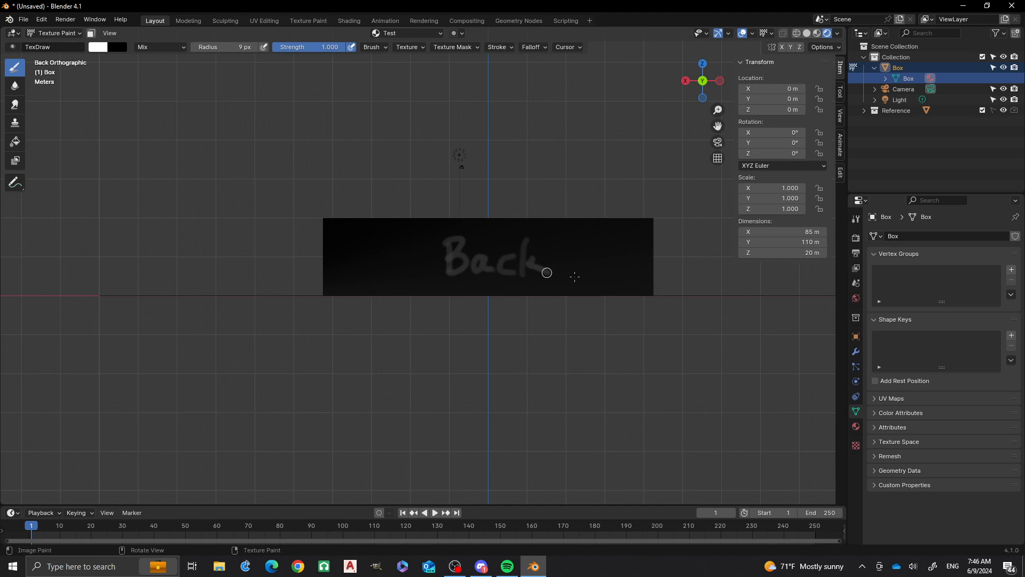
Step: Paint the word Left on the box's left face from the left orthographic view
middle_click_drag(574, 275, 591, 277)
middle_click_drag(520, 282, 503, 278)
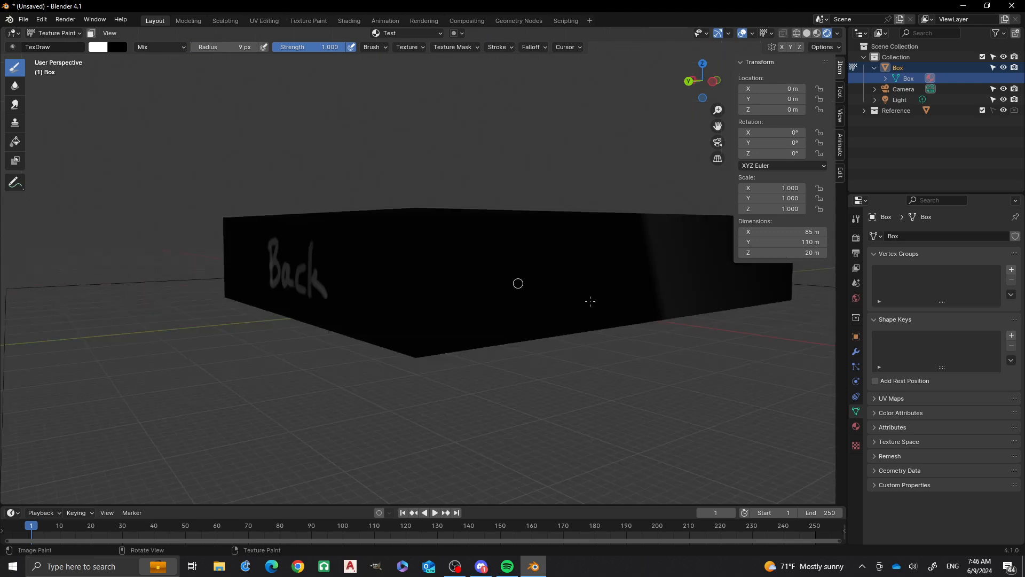
middle_click_drag(590, 301, 497, 288)
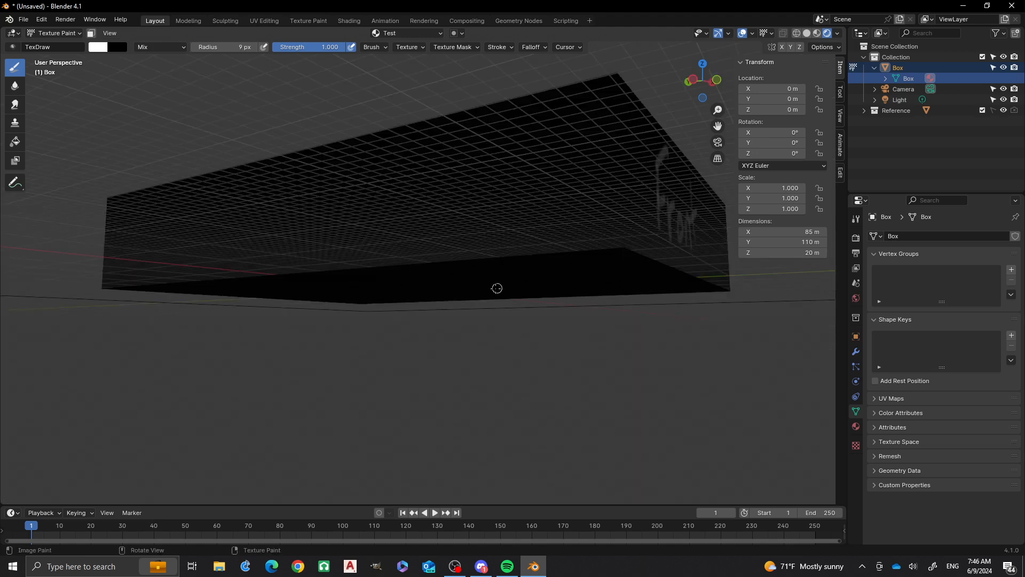
scroll(497, 289, "down", 4)
middle_click_drag(413, 271, 414, 275)
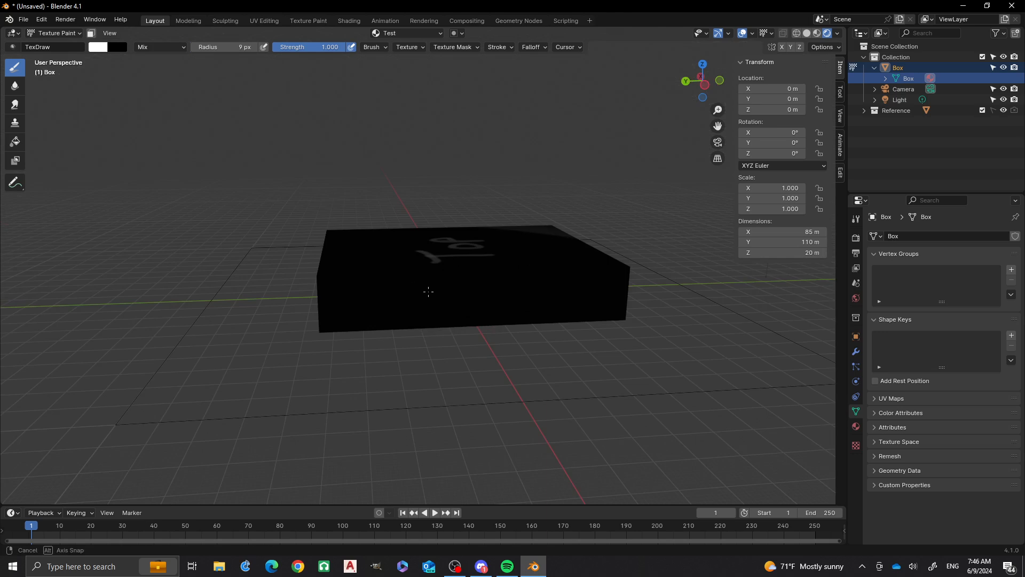
middle_click_drag(429, 291, 428, 291, "alt")
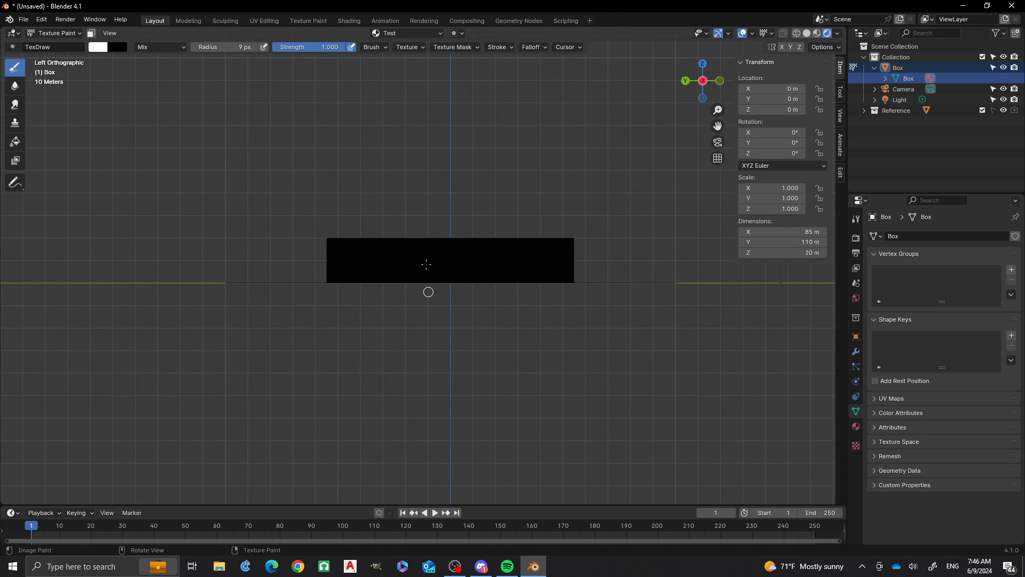
scroll(428, 291, "up", 5)
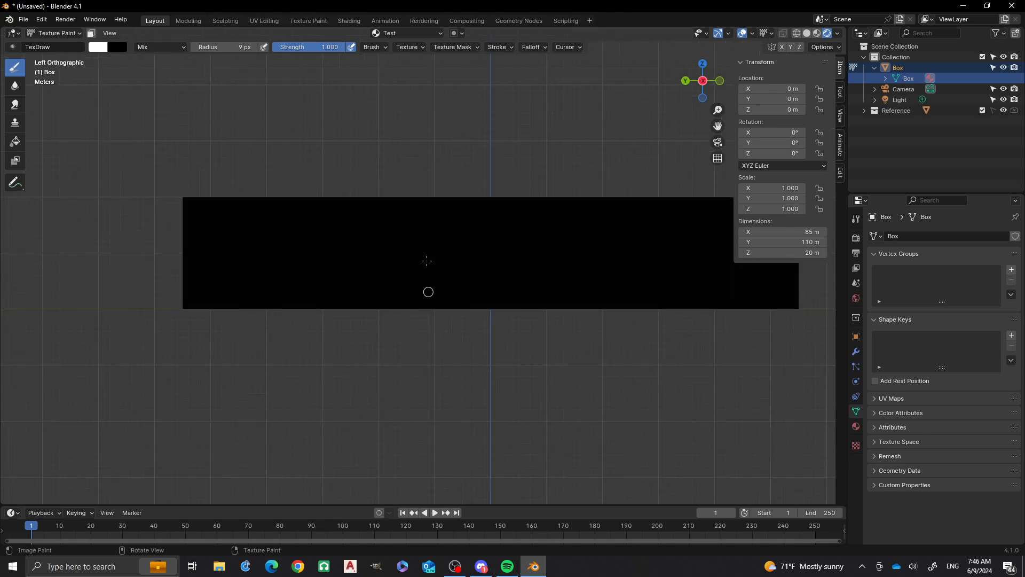
mouse_move(418, 224)
left_mouse_down()
mouse_move(414, 267)
mouse_move(439, 278)
mouse_move(453, 260)
mouse_move(482, 275)
left_mouse_up()
mouse_move(511, 239)
left_mouse_down()
mouse_move(494, 274)
mouse_move(516, 254)
mouse_move(522, 276)
mouse_move(538, 244)
left_mouse_up()
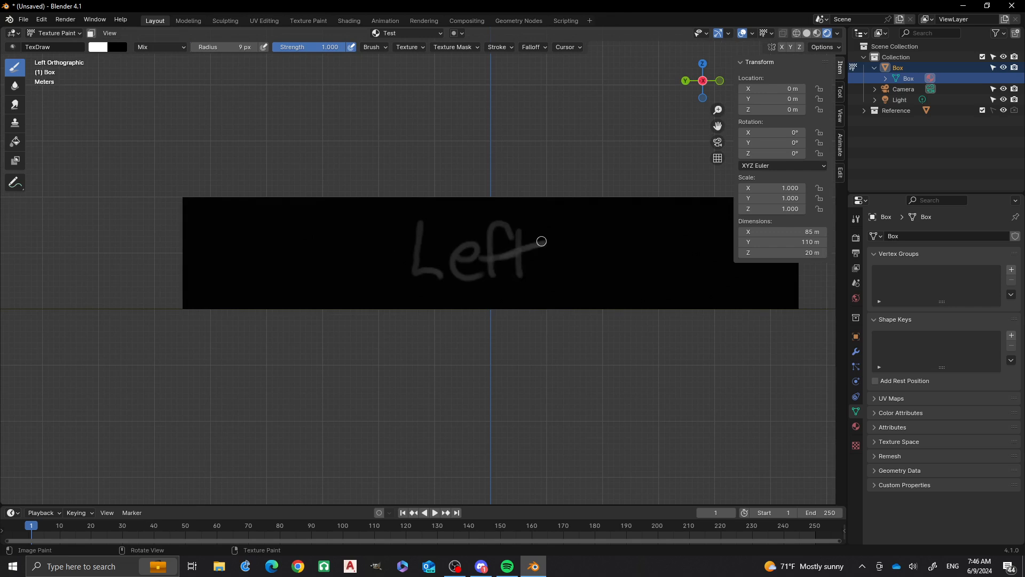
Step: Paint the word Bottom on the box's underside from the bottom orthographic view
scroll(447, 227, "down", 2)
middle_click_drag(330, 228, 425, 120)
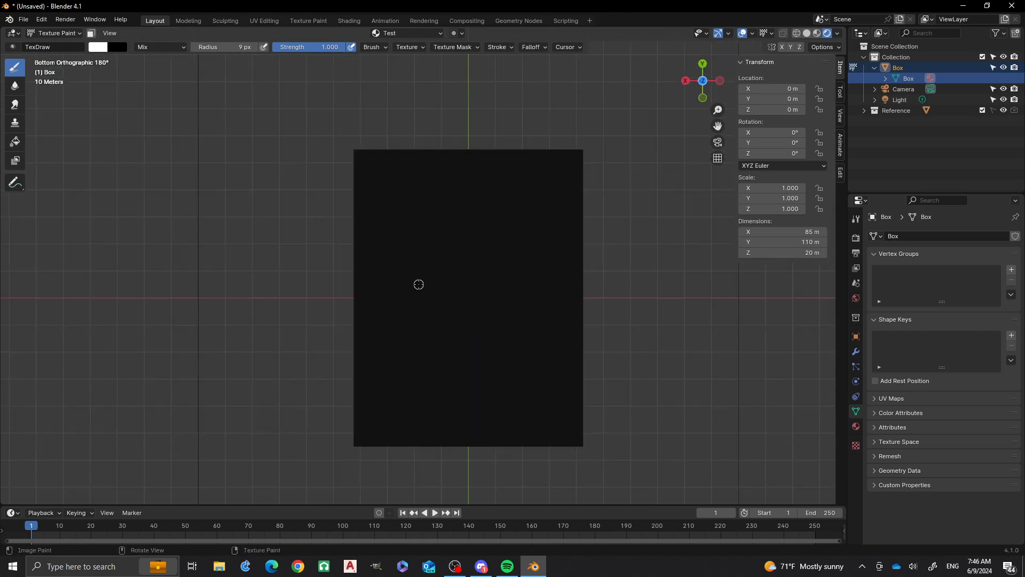
mouse_move(403, 264)
left_mouse_down()
mouse_move(417, 283)
mouse_move(401, 310)
mouse_move(435, 284)
mouse_move(458, 295)
mouse_move(467, 278)
mouse_move(489, 290)
mouse_move(551, 286)
mouse_move(555, 307)
left_mouse_up()
middle_click_drag(555, 307, 550, 306)
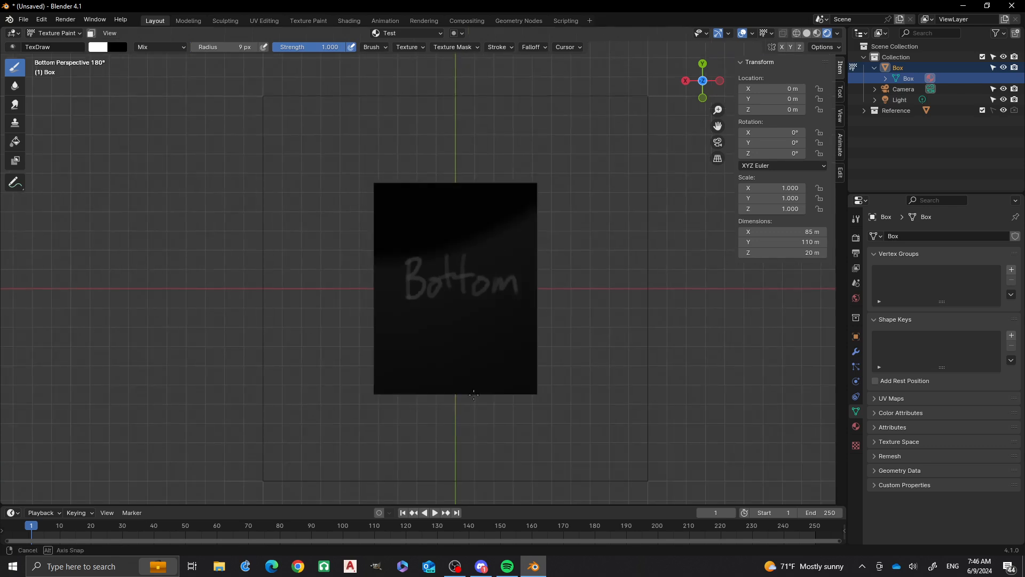
middle_click_drag(473, 394, 460, 393)
middle_click_drag(561, 244, 560, 244)
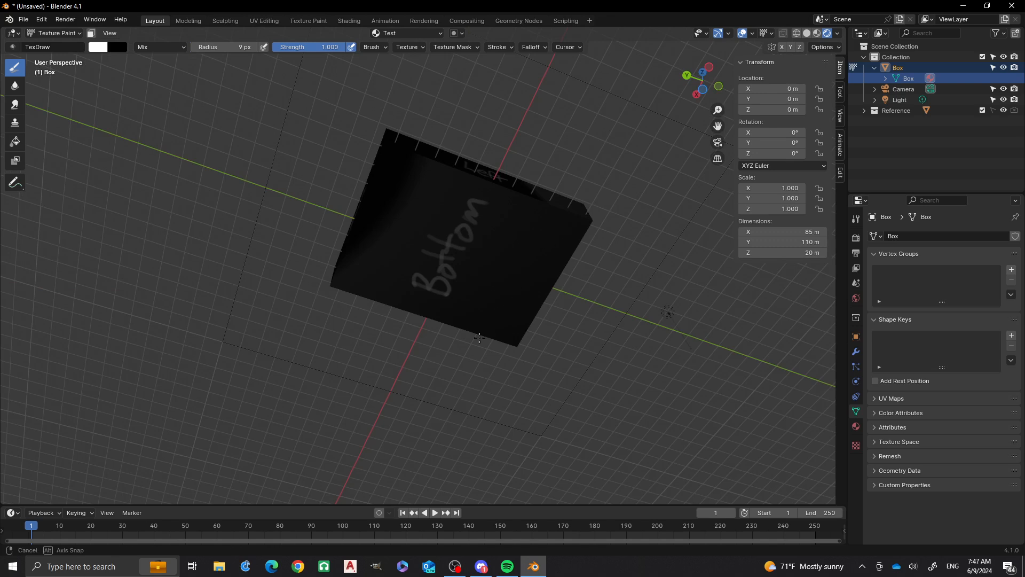
Step: Open the UV Editing workspace to show the painted face labels on the unwrapped box layout
middle_click_drag(474, 342, 473, 339)
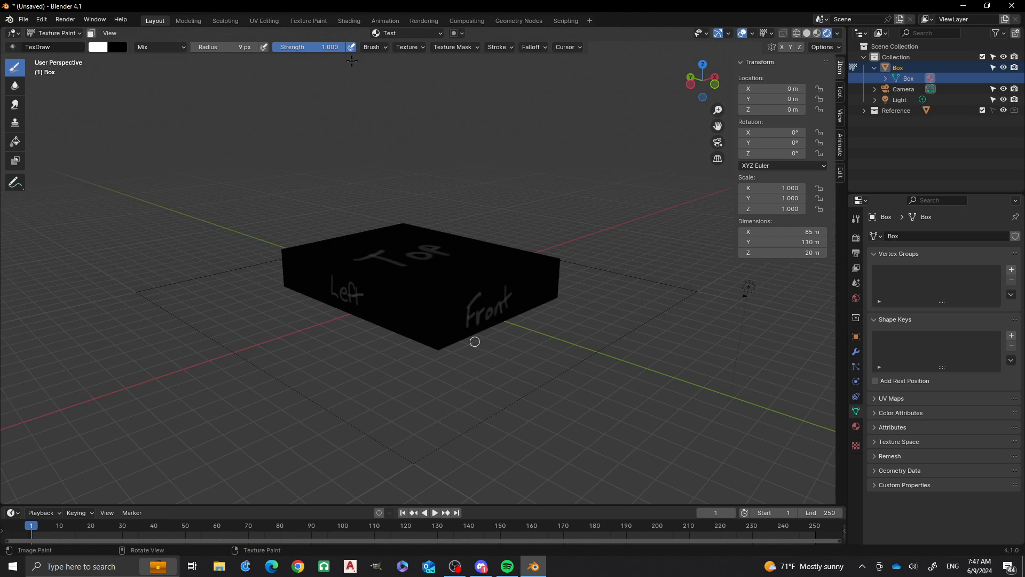
left_click(263, 22)
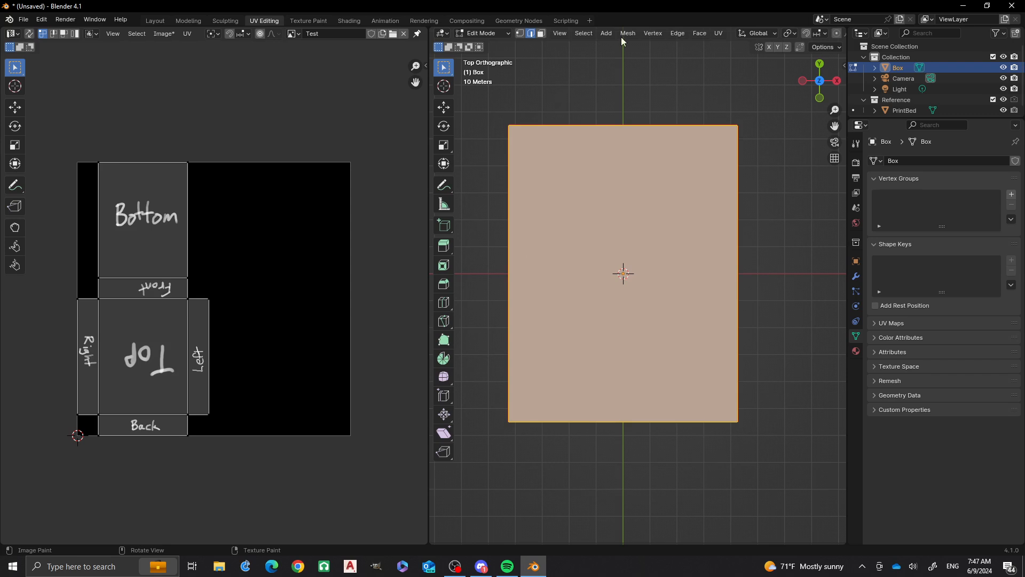
scroll(553, 198, "down", 2)
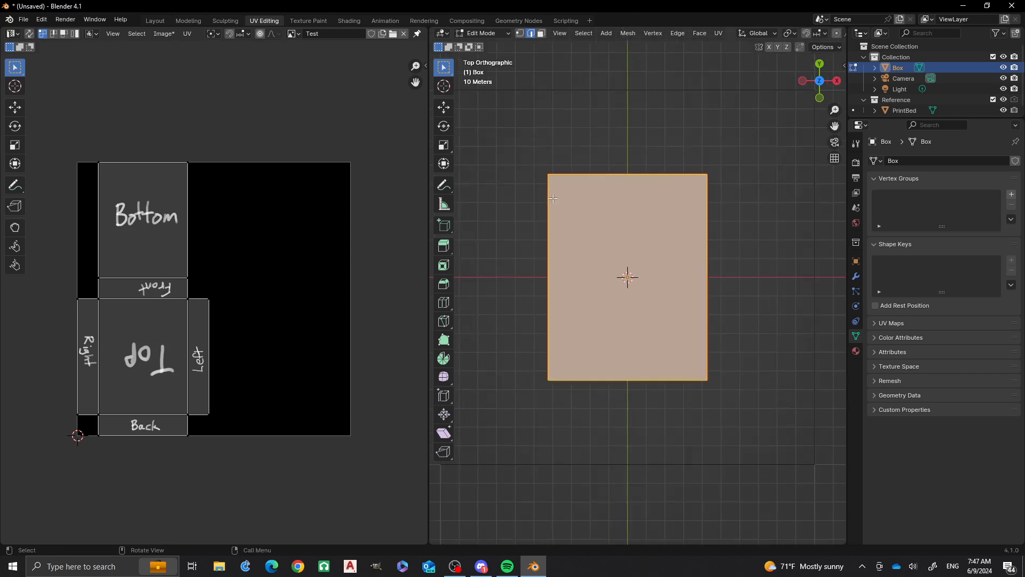
scroll(593, 227, "up", 2)
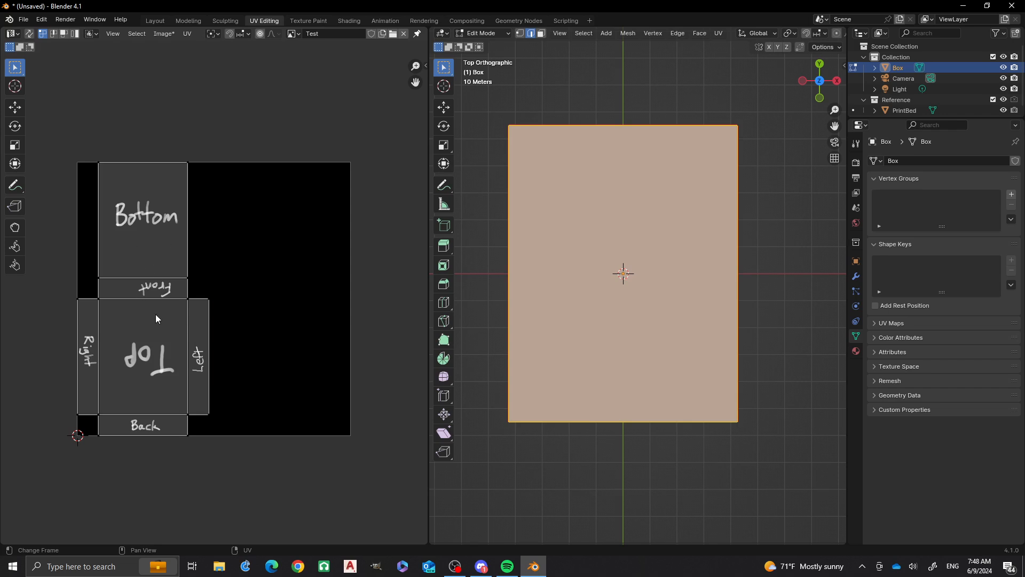
Step: Select all UVs and review the Export UV Layout options and the image saving commands without exporting anything
key("a")
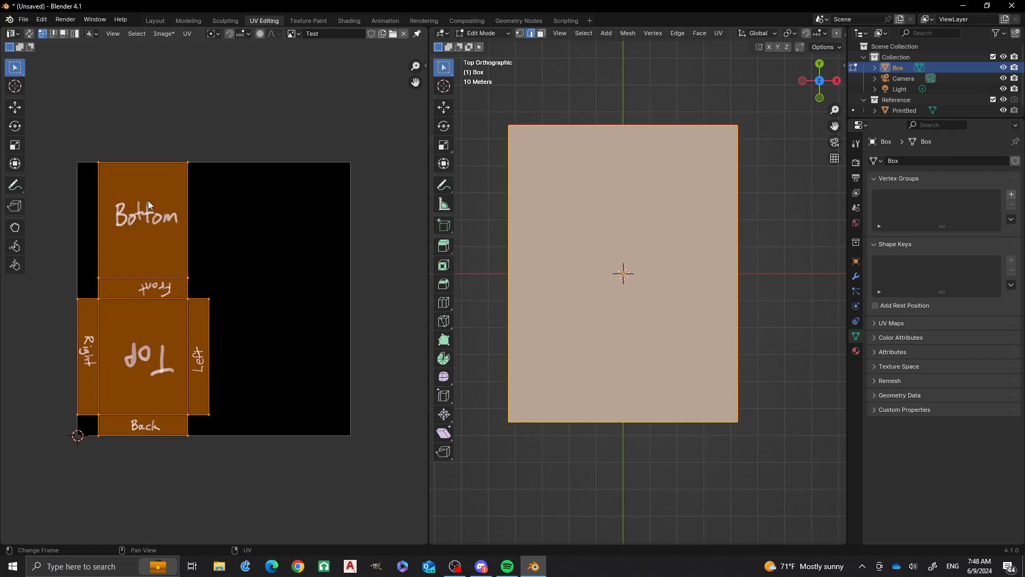
left_click(188, 34)
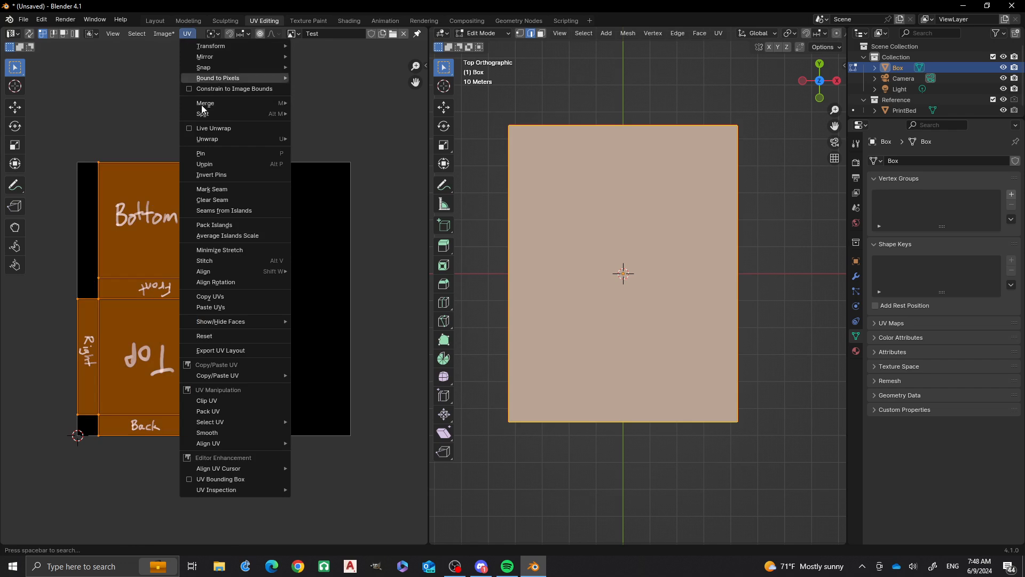
left_click(229, 352)
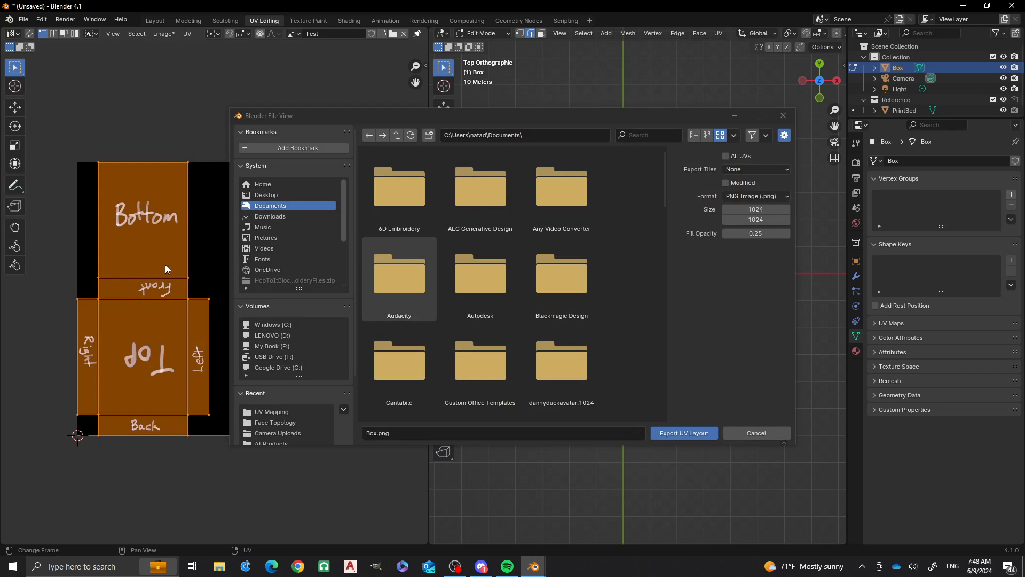
left_click(756, 432)
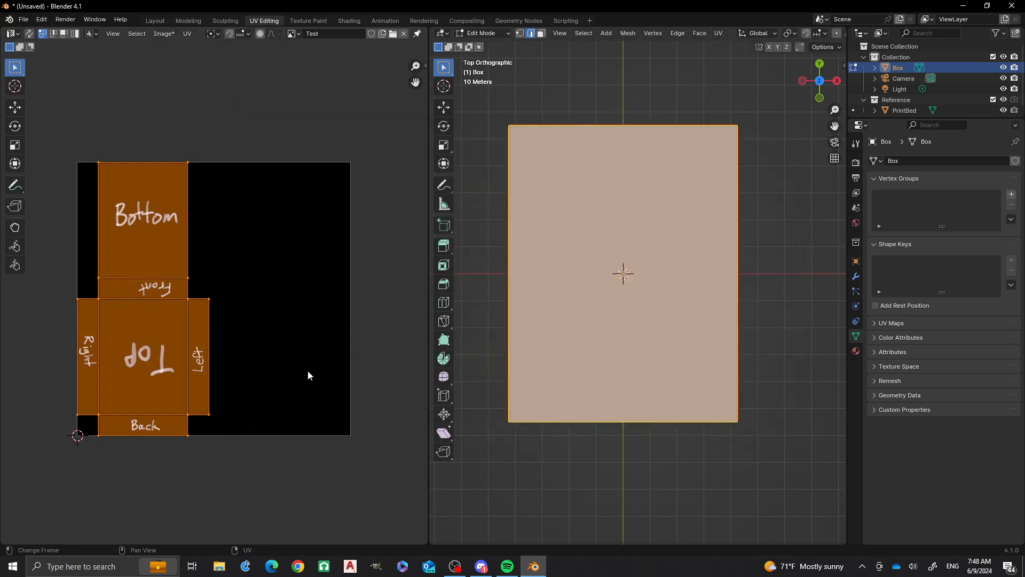
left_click(164, 34)
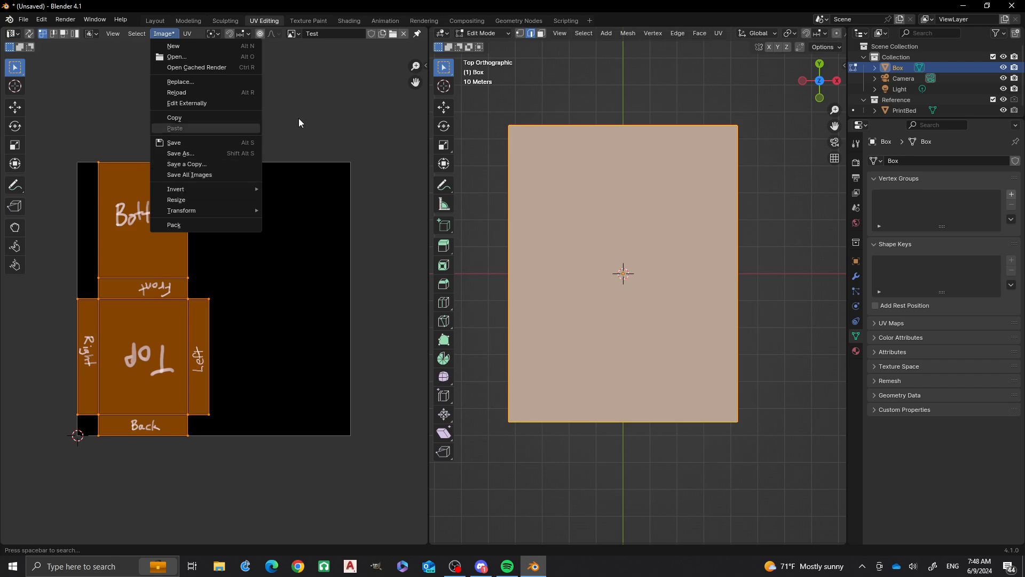
left_click(326, 107)
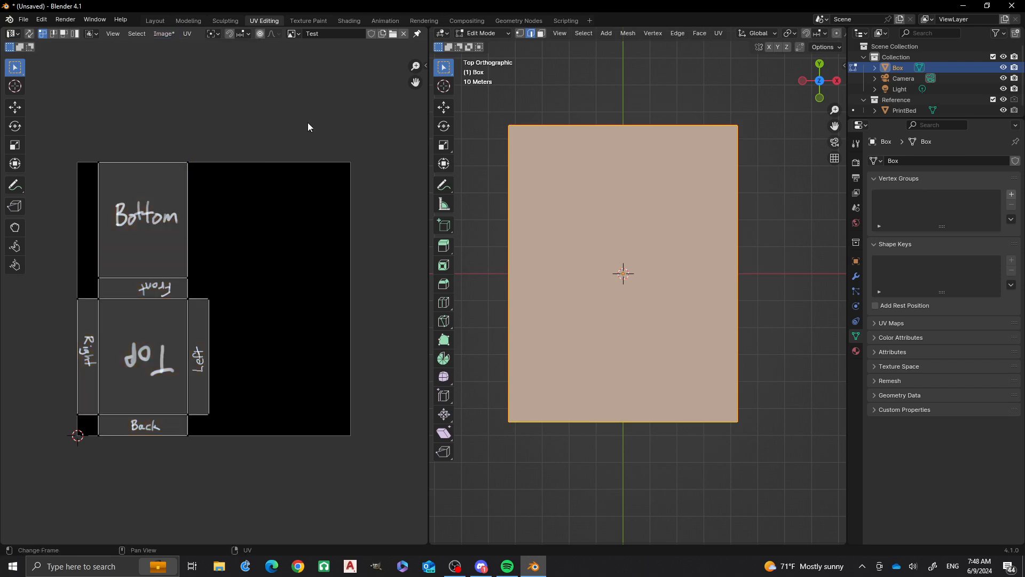
Step: Launch GIMP 2.10.34 and open the recently used file UV Tutorial.xcf
left_click(73, 569)
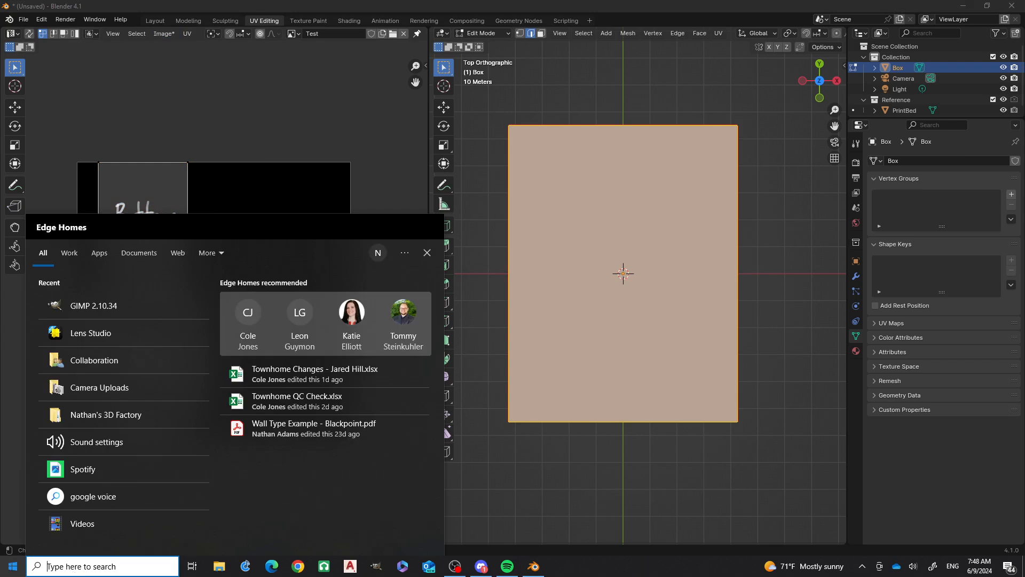
left_click(128, 305)
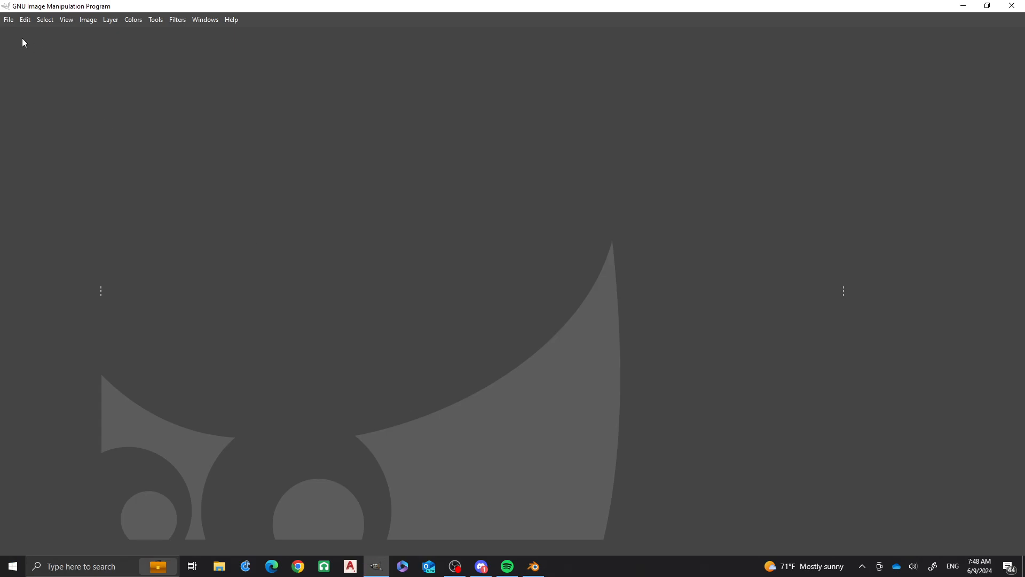
left_click(10, 20)
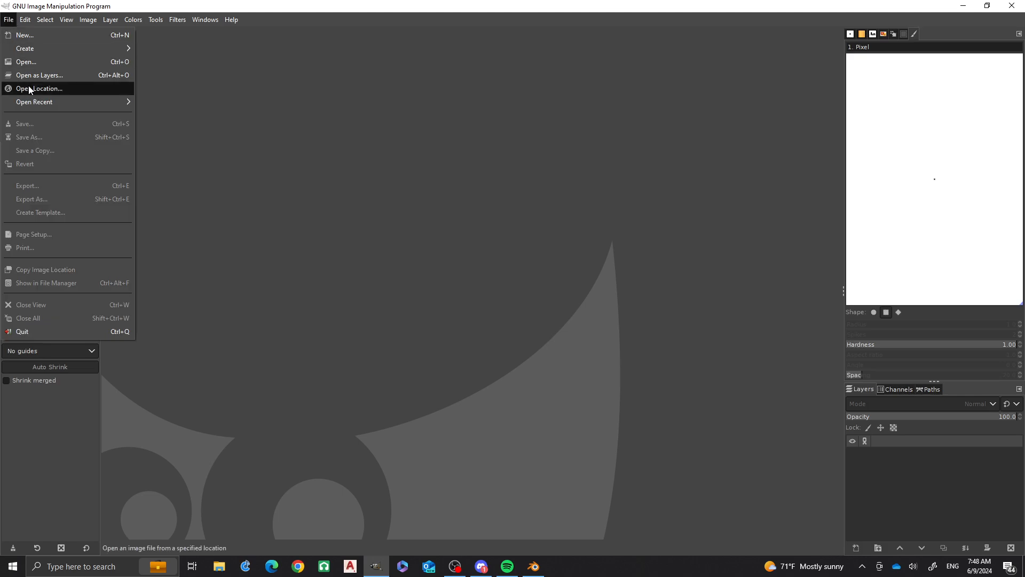
left_click(50, 62)
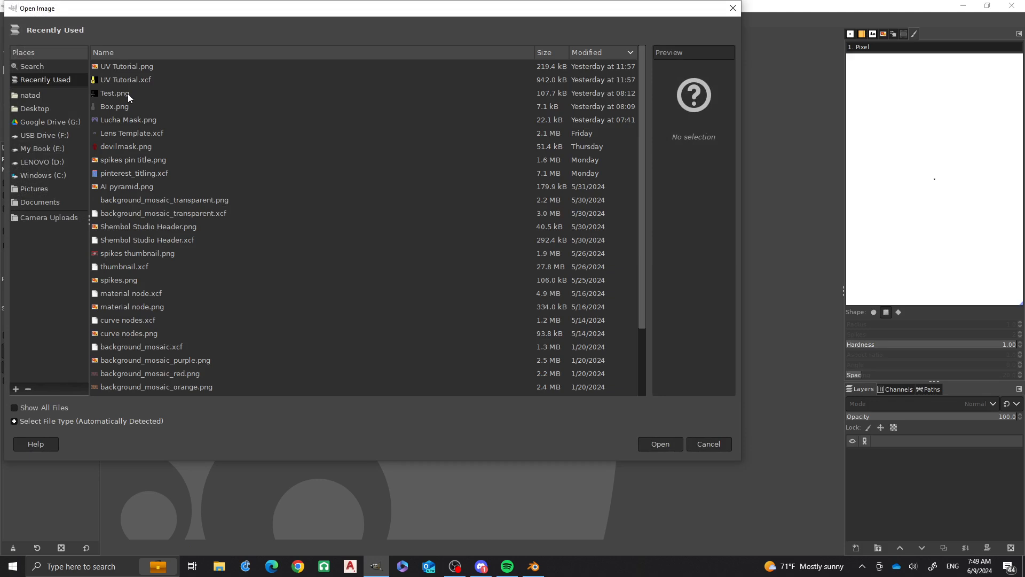
double_click(128, 80)
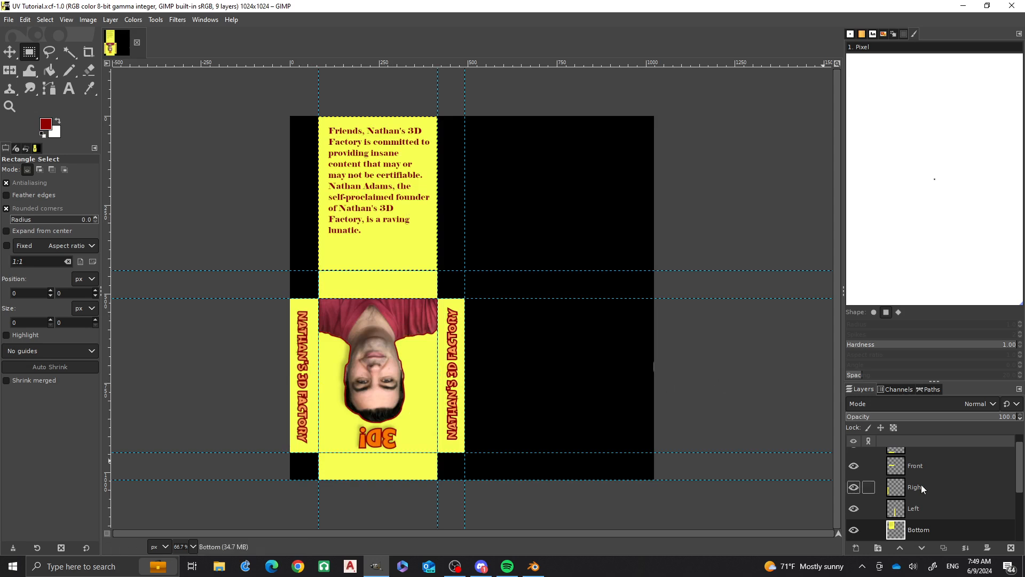
Step: Dismiss the desktop notifications covering the lower layers of UV Tutorial.xcf
scroll(944, 484, "down", 5)
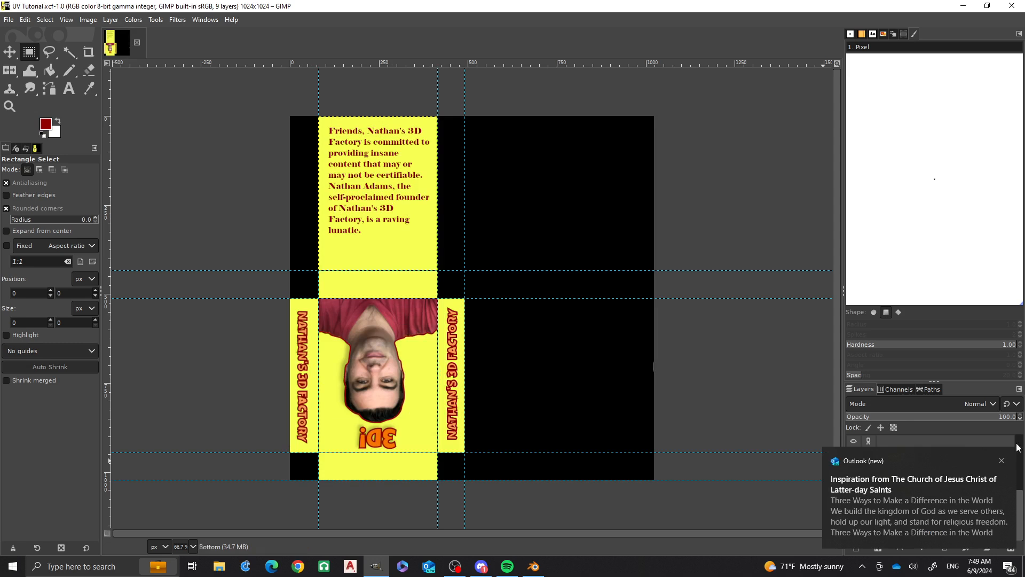
left_click(1002, 466)
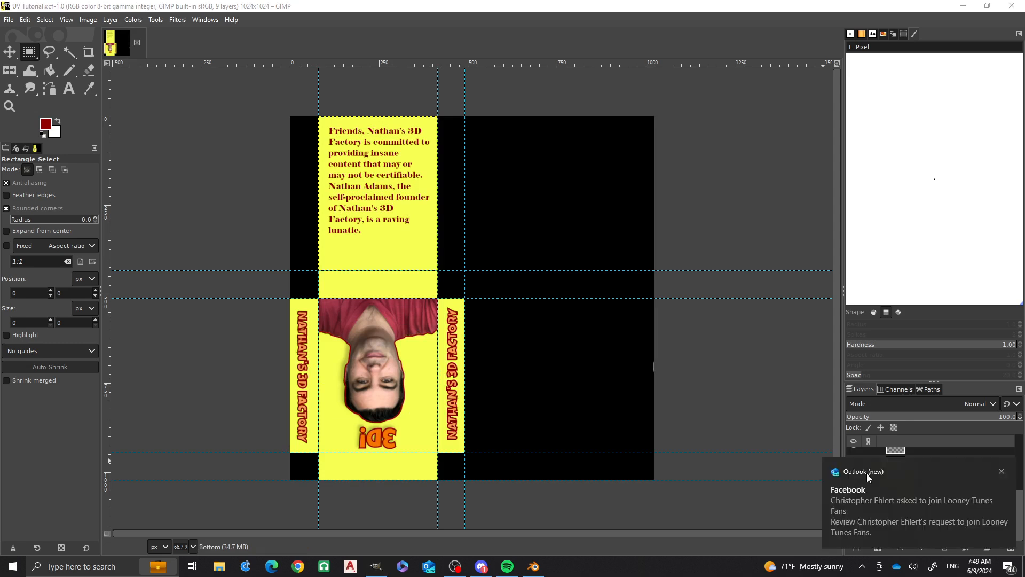
left_click(1009, 571)
left_click(1009, 571)
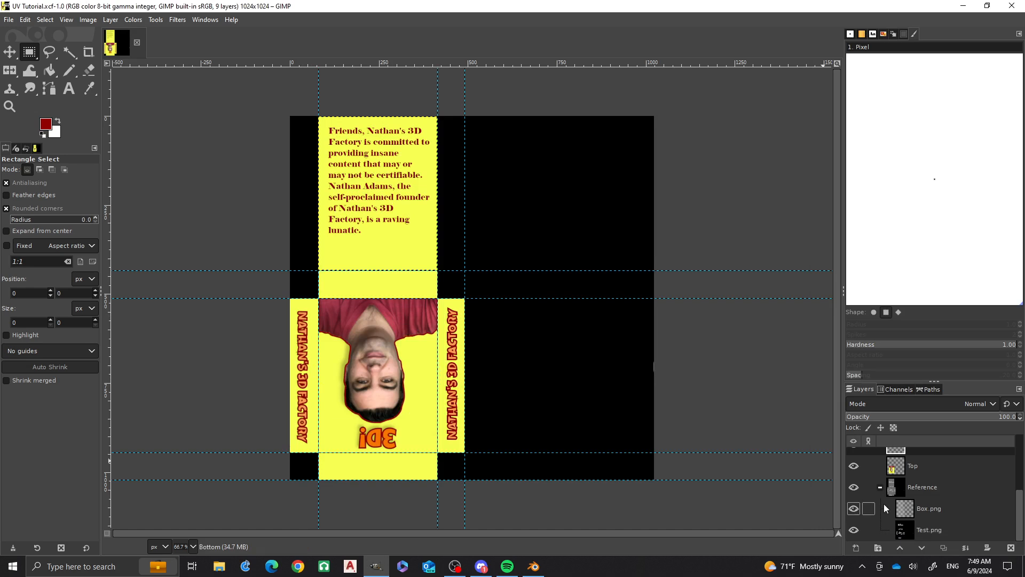
Step: Hide the Top, Bottom, Left, Right, Front and Back artwork layers to expose the reference images beneath them
left_click(853, 472)
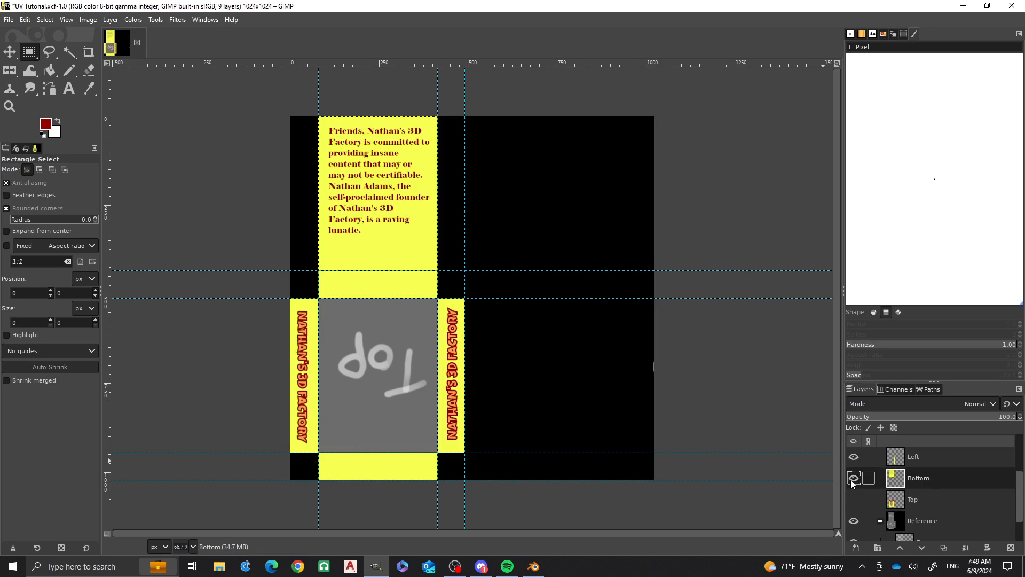
left_click(852, 478)
left_click(853, 458)
scroll(852, 460, "up", 2)
left_click(854, 469)
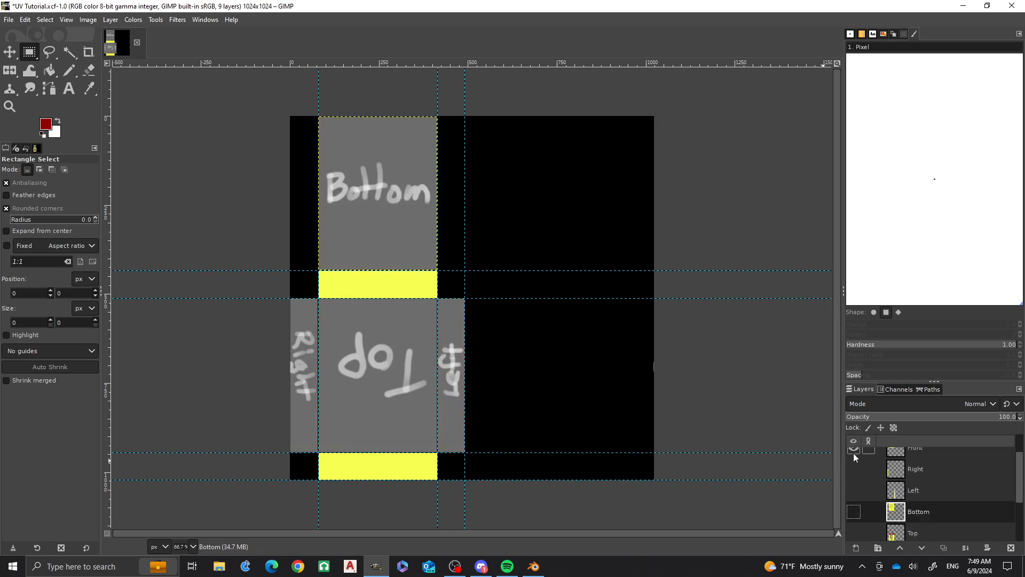
left_click(853, 453)
scroll(871, 480, "up", 2)
left_click(854, 460)
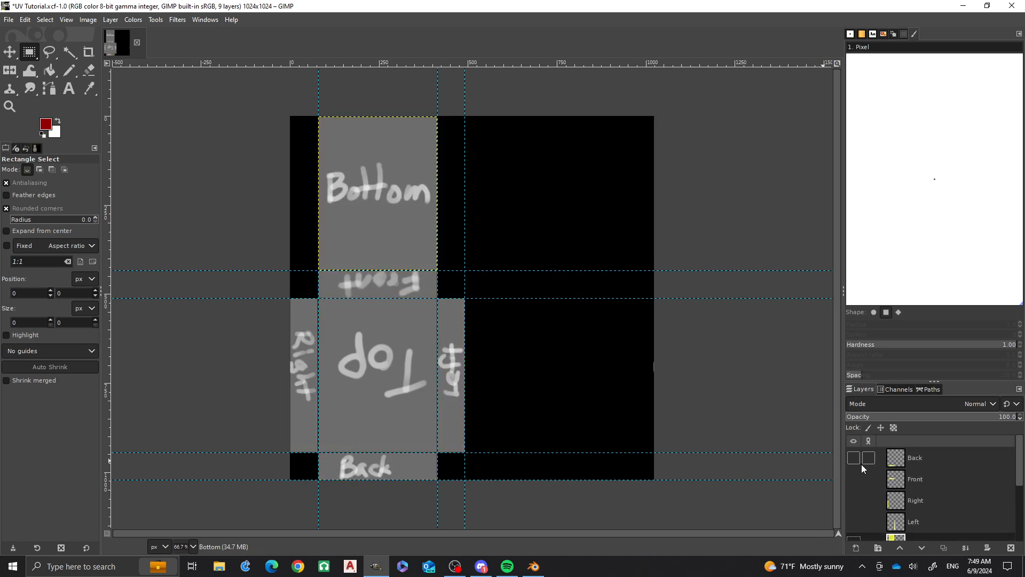
Step: Select Box.png in the Reference group and inspect its UV layout by hiding Test.png briefly, then restoring it
scroll(869, 479, "down", 2)
scroll(940, 484, "down", 2)
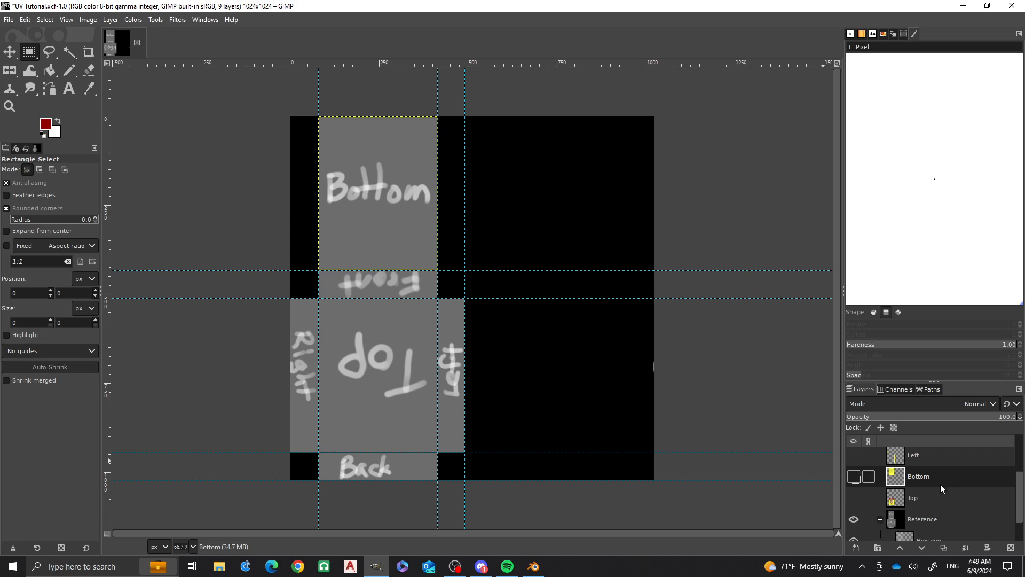
left_click(938, 504)
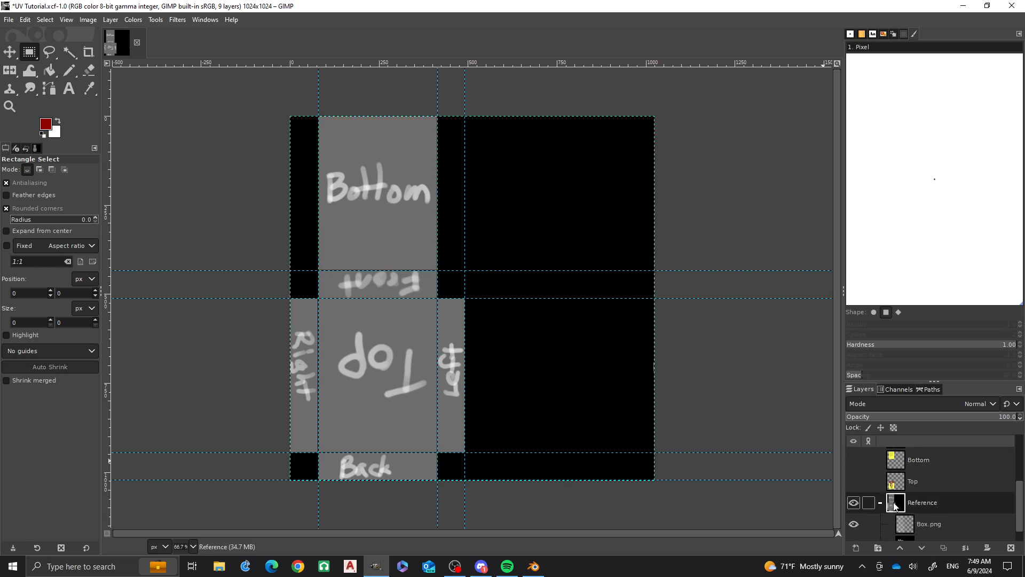
scroll(867, 496, "down", 1)
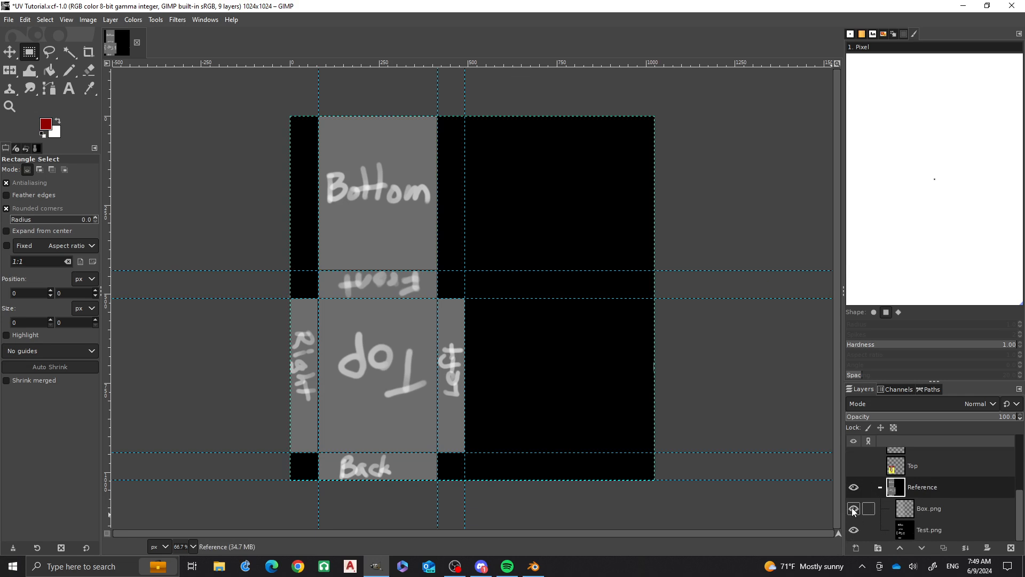
left_click(928, 509)
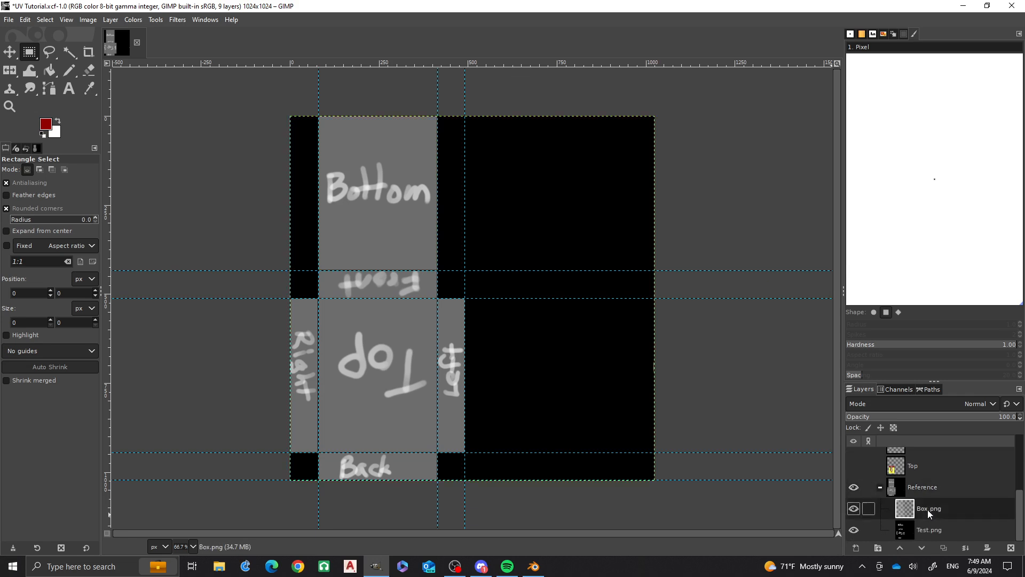
left_click(853, 529)
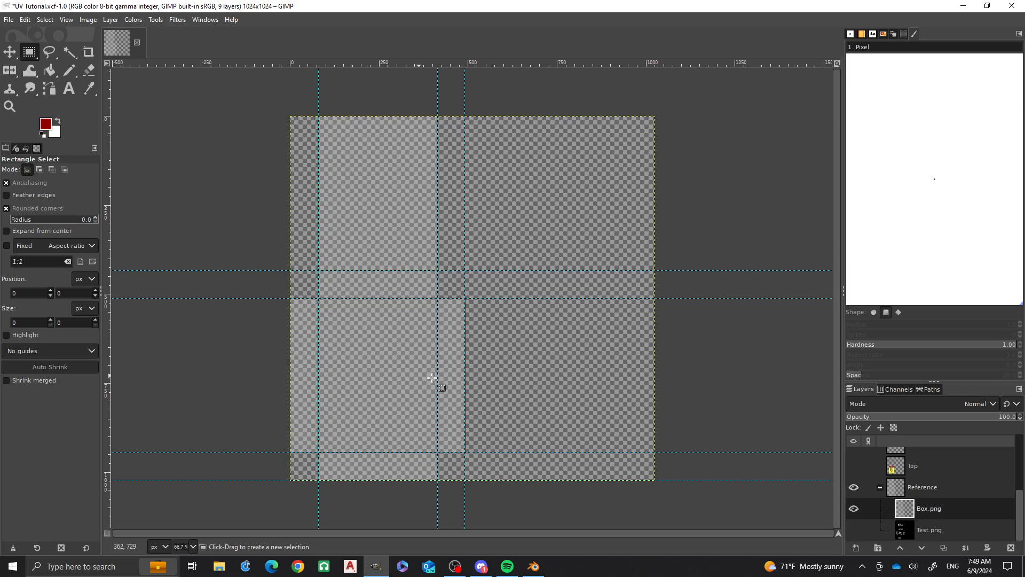
left_click(854, 529)
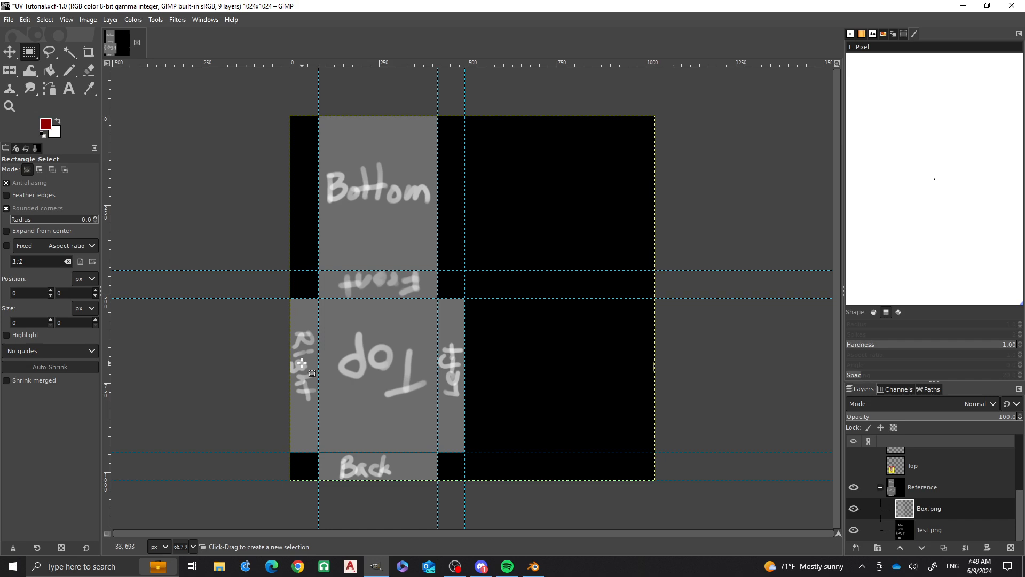
Step: Show the Top, Bottom, Left, Right, Front and Back artwork layers over the reference images
scroll(895, 489, "up", 1)
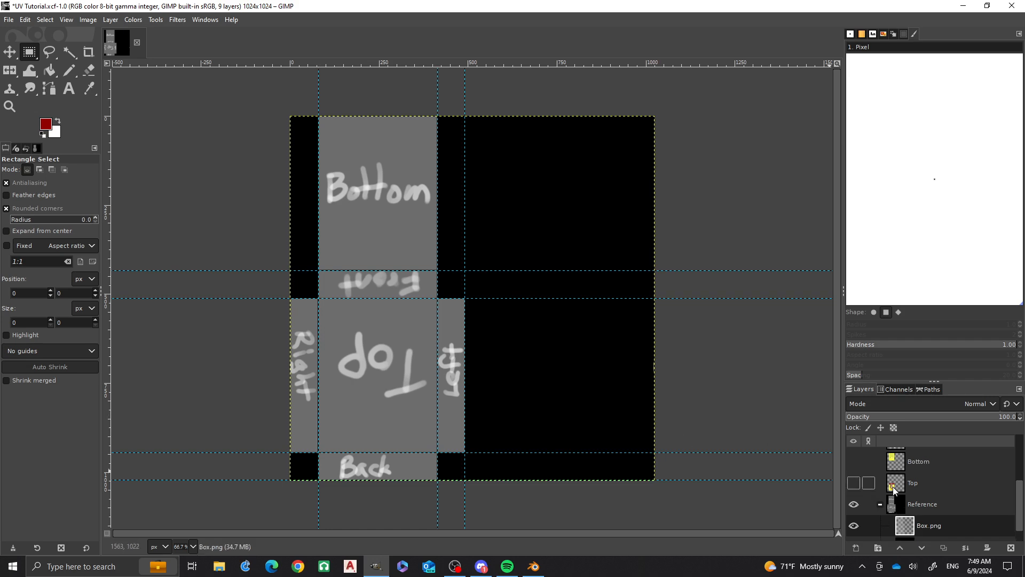
left_click(857, 483)
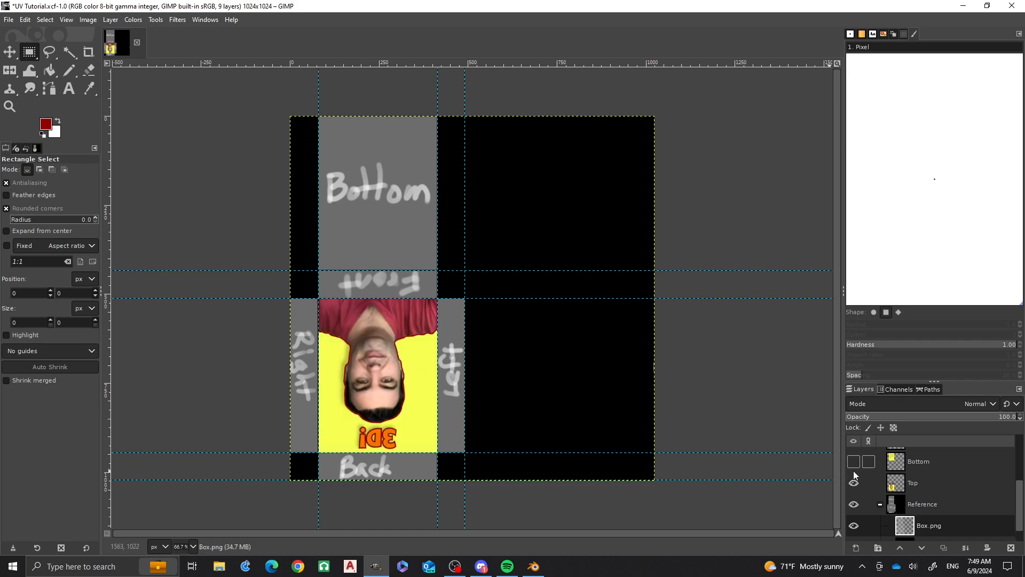
left_click(856, 464)
scroll(874, 478, "up", 1)
left_click(854, 457)
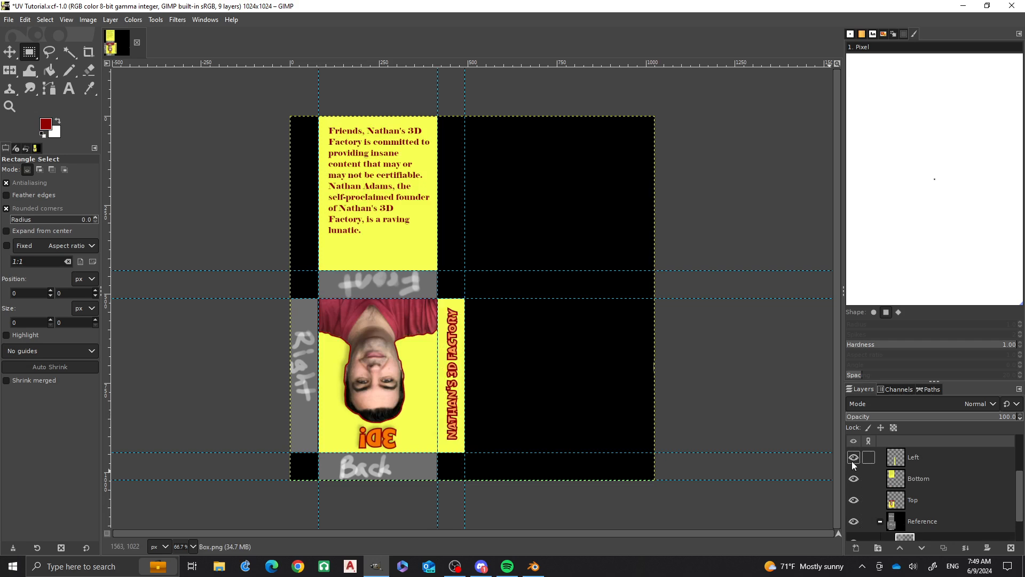
scroll(855, 463, "up", 1)
left_click(853, 461)
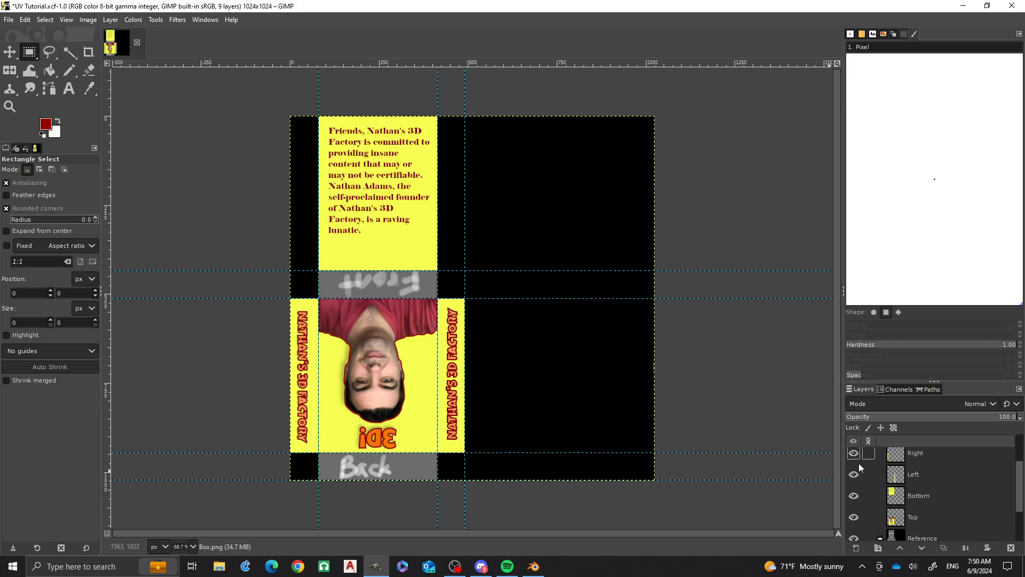
scroll(854, 462, "up", 1)
left_click(854, 450)
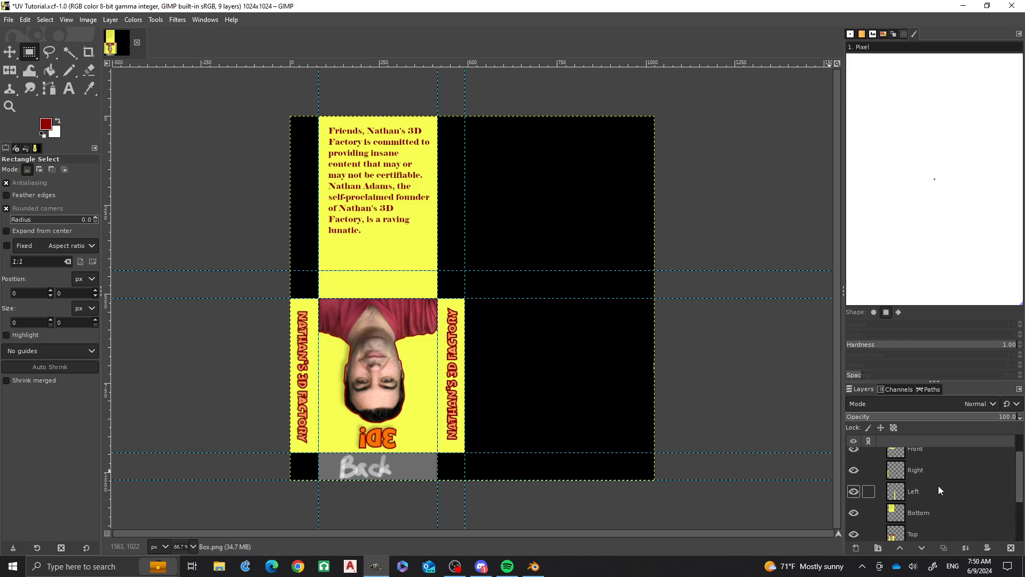
scroll(935, 489, "up", 1)
left_click(853, 457)
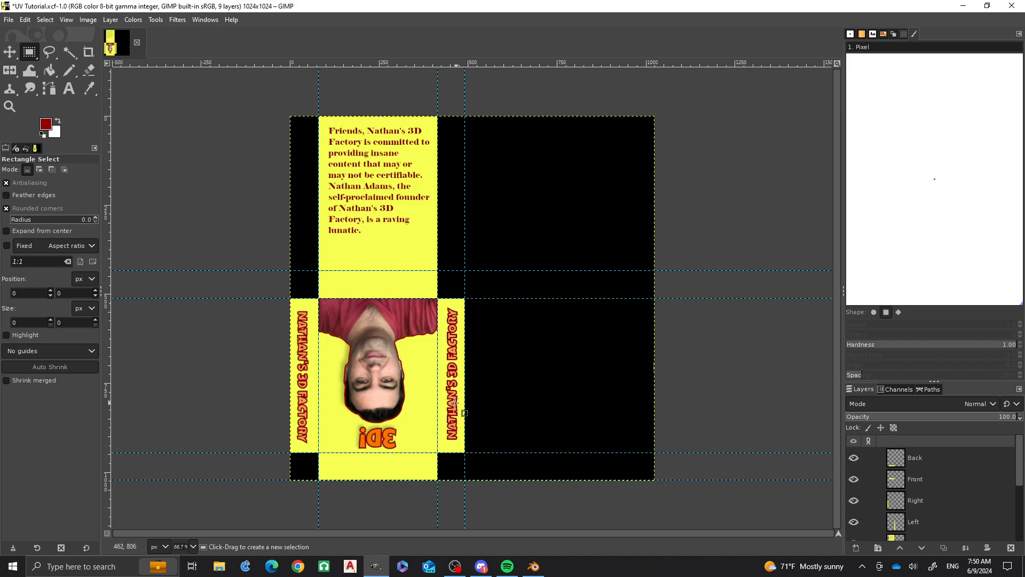
Step: Hide the Top artwork layer to expose the orientation of the Top label in the reference
scroll(854, 483, "down", 2)
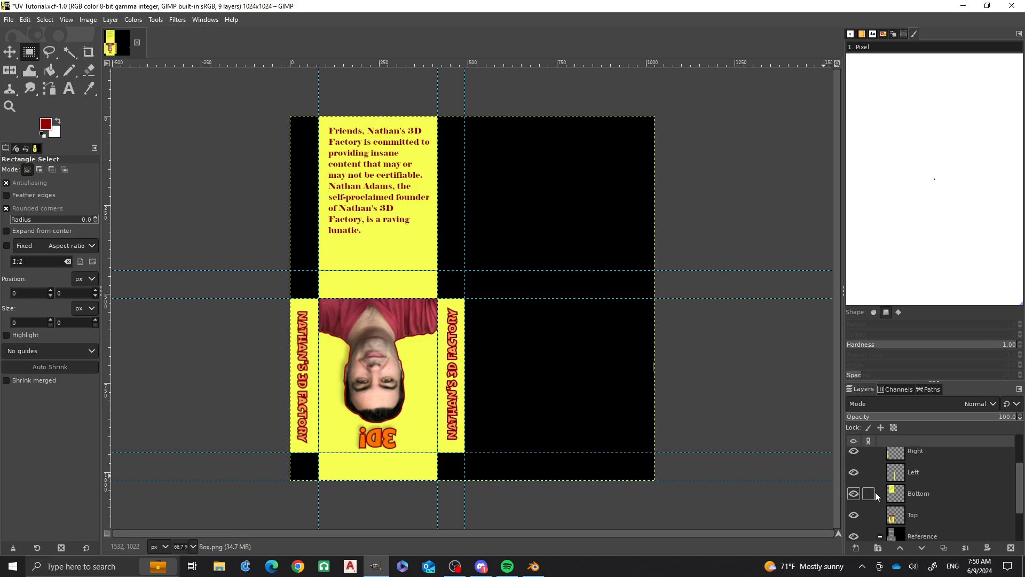
left_click(853, 515)
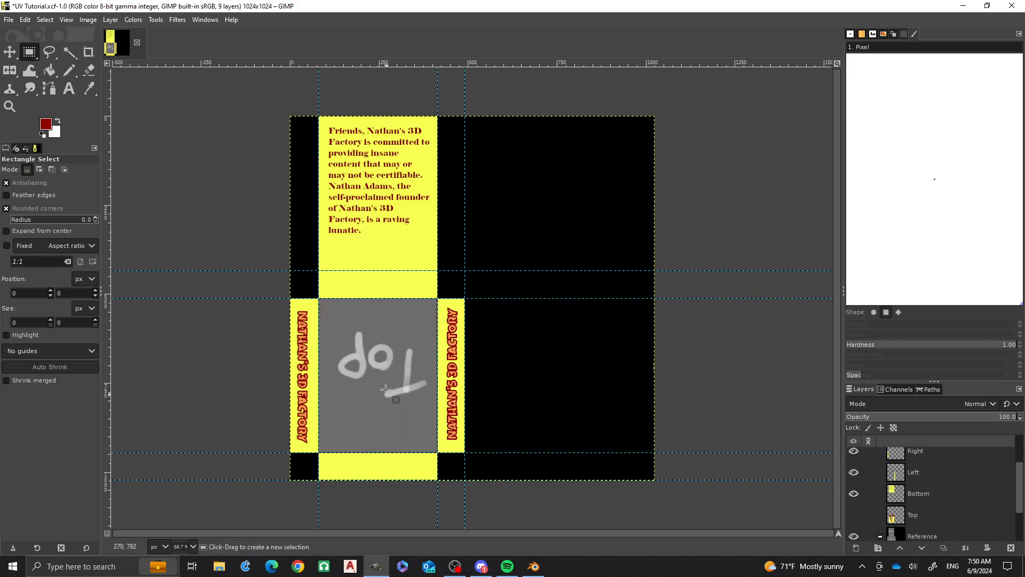
Step: Restore the Top artwork layer and compare the Left and Right layers with the reference by toggling each one's visibility
left_click(854, 516)
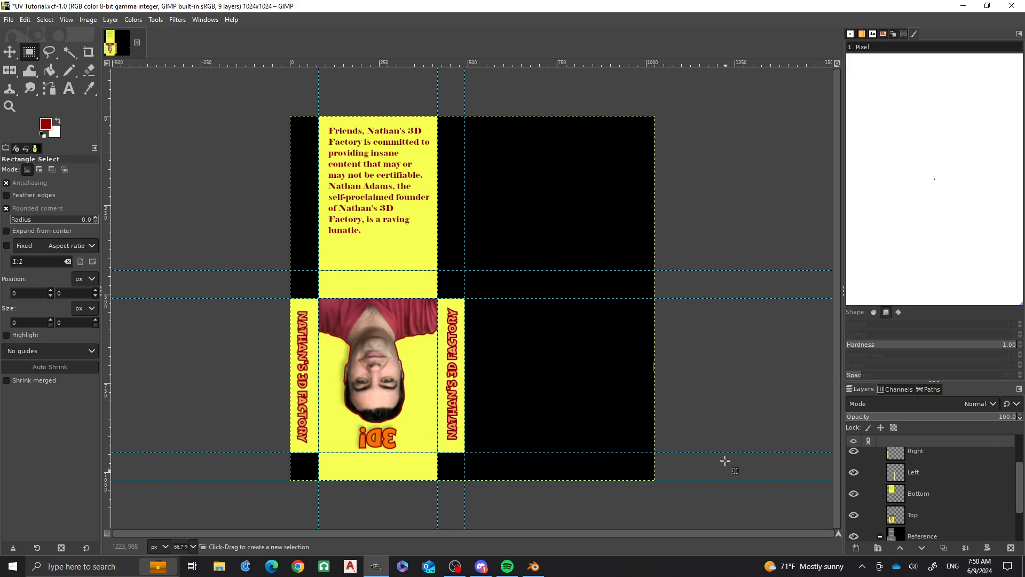
left_click(854, 473)
left_click(854, 473)
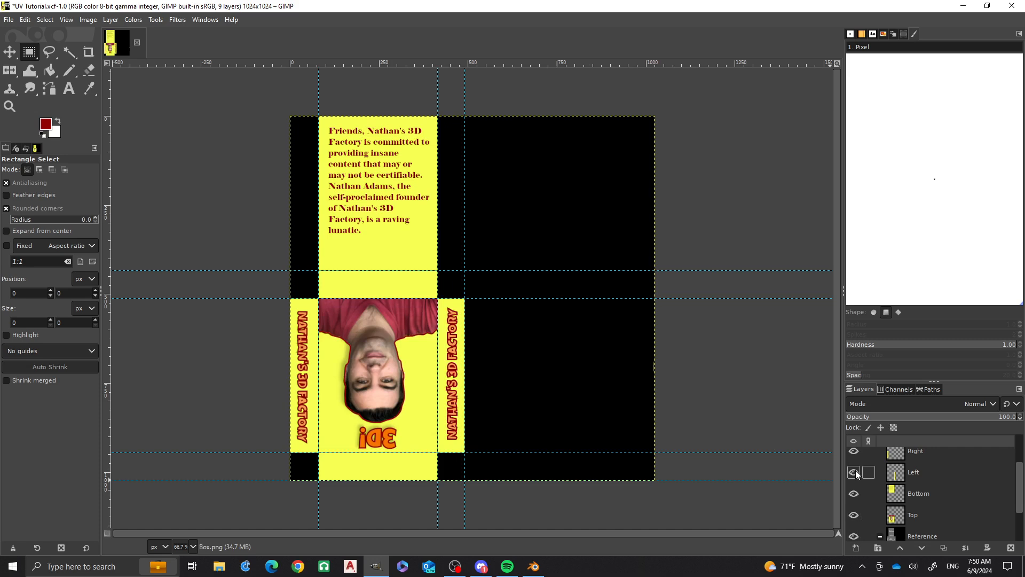
left_click(854, 451)
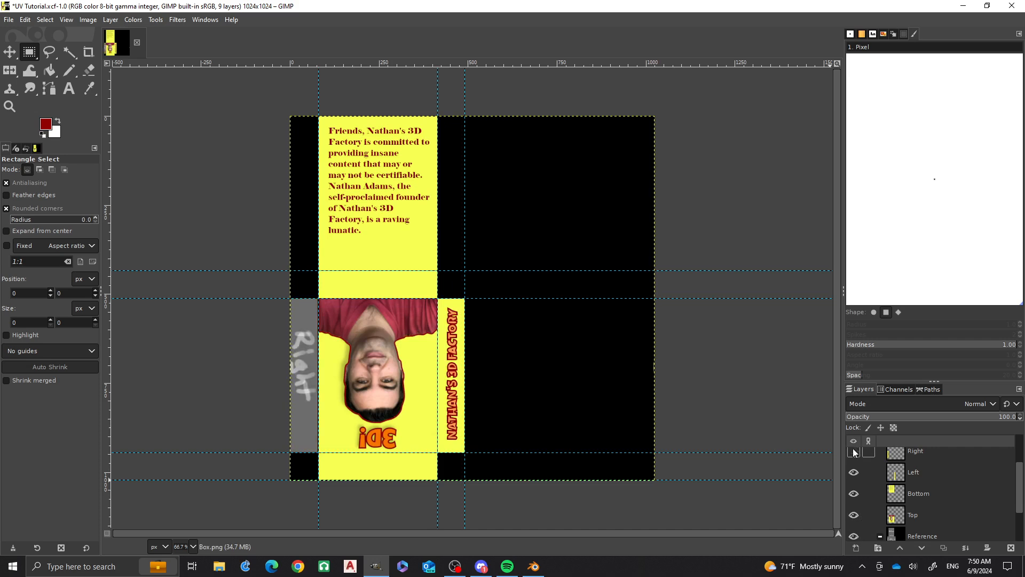
left_click(853, 451)
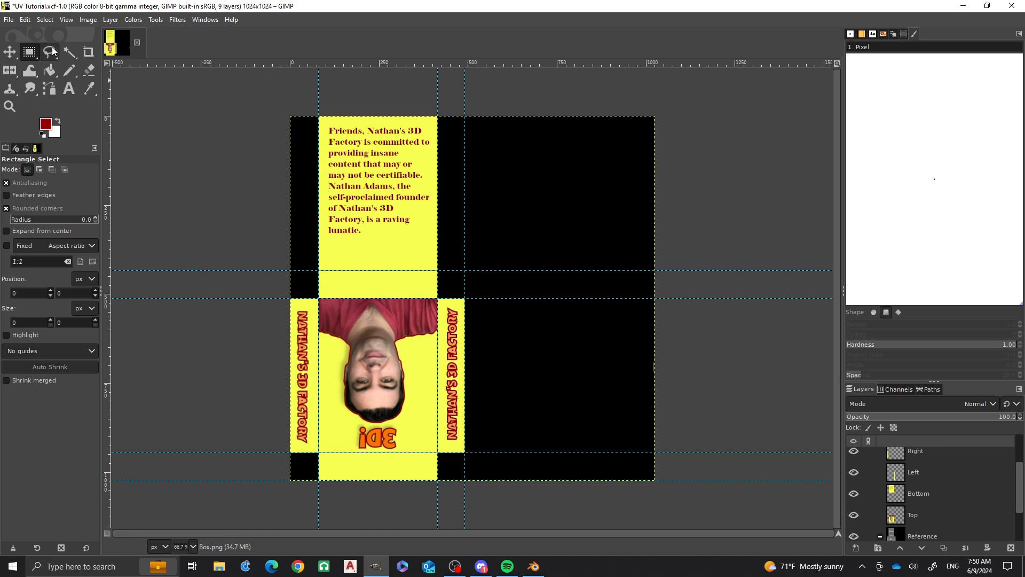
left_click(10, 19)
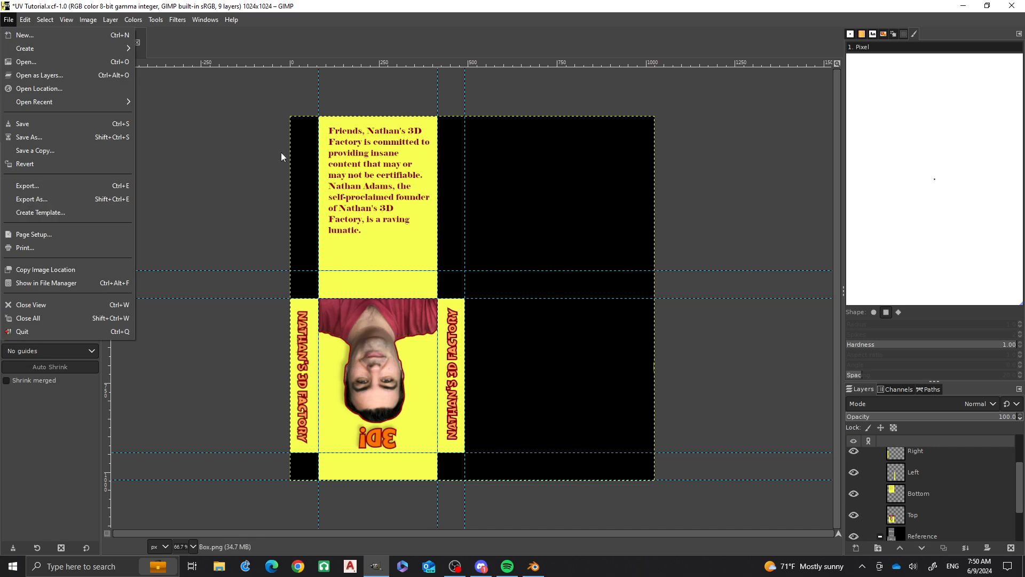
left_click(457, 11)
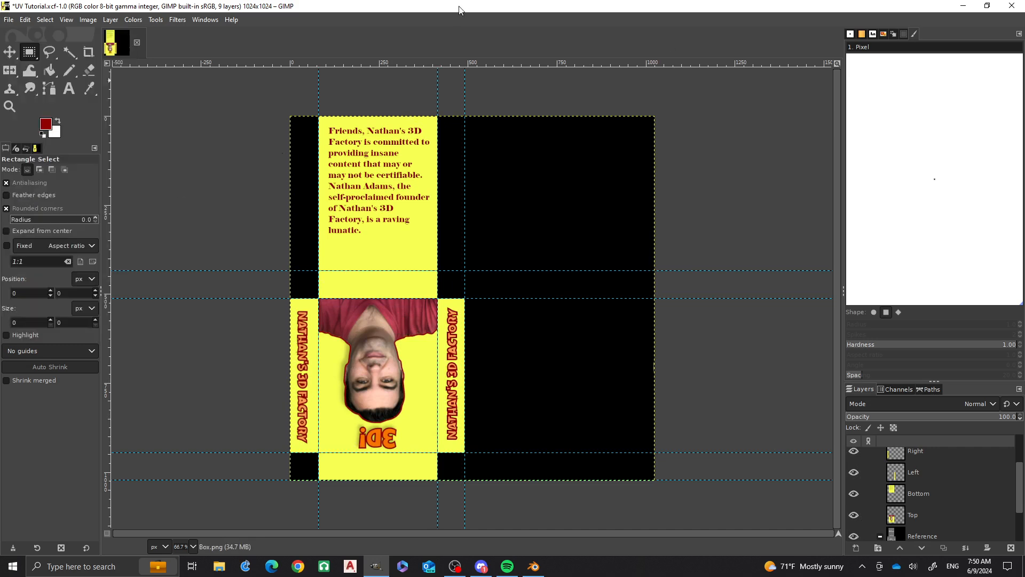
Step: Switch to Blender and put the box in Object Mode
left_click(963, 6)
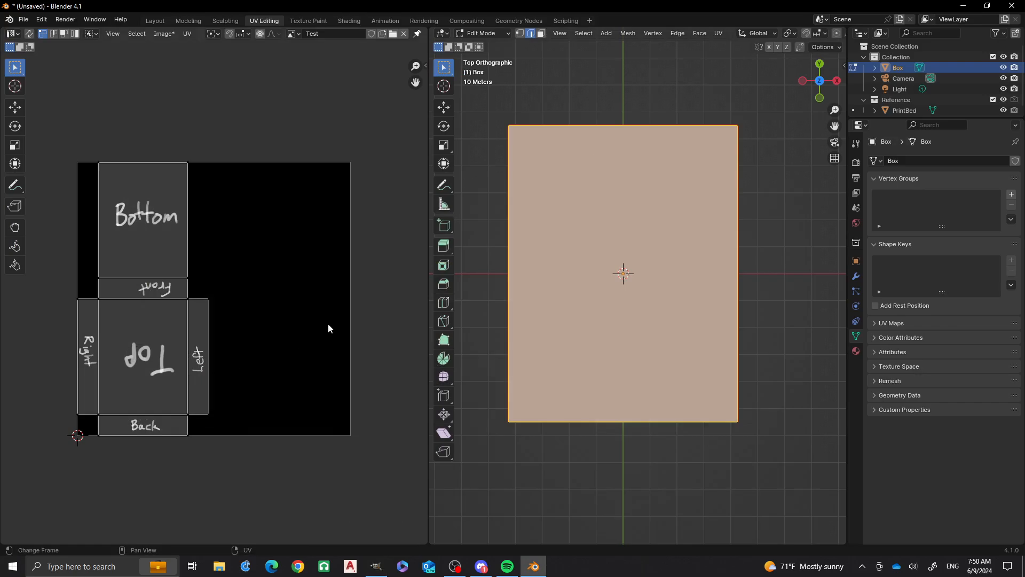
scroll(609, 265, "down", 5)
middle_click_drag(610, 266, 632, 305)
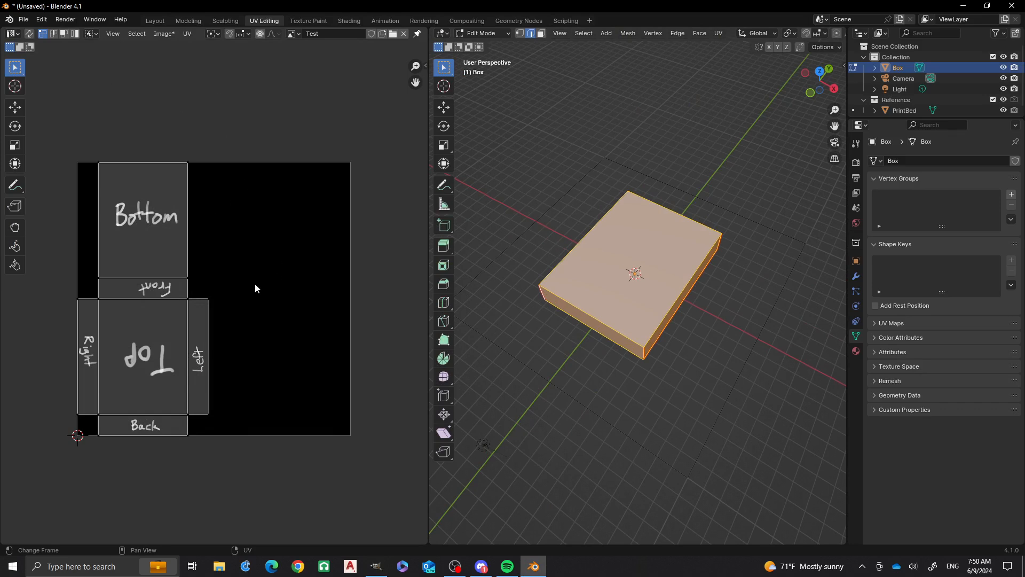
key("Tab")
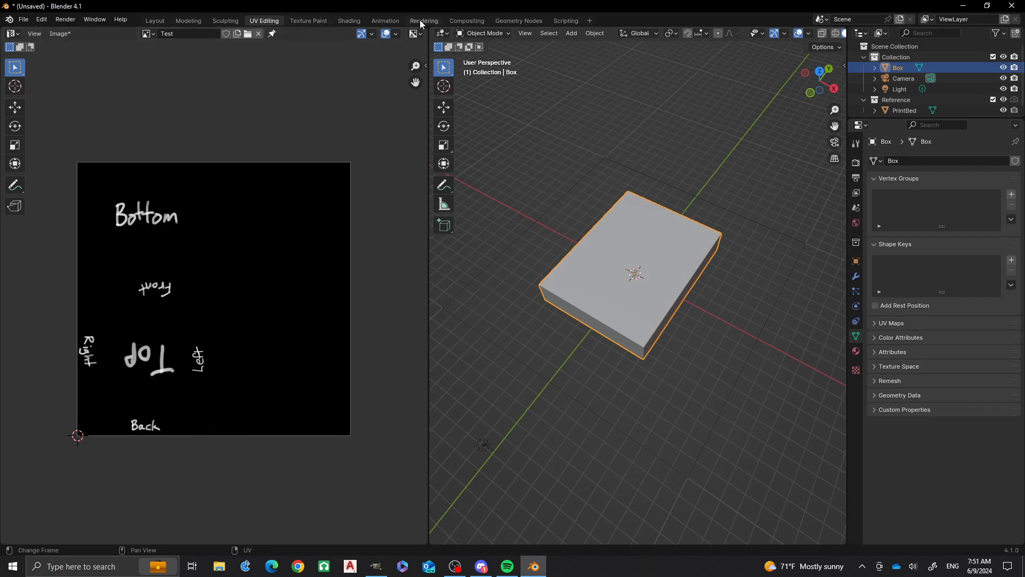
Step: In the Shading workspace, load UV Tutorial.png from the UV Mapping folder into the box material's image texture node and check the applied artwork
left_click(345, 19)
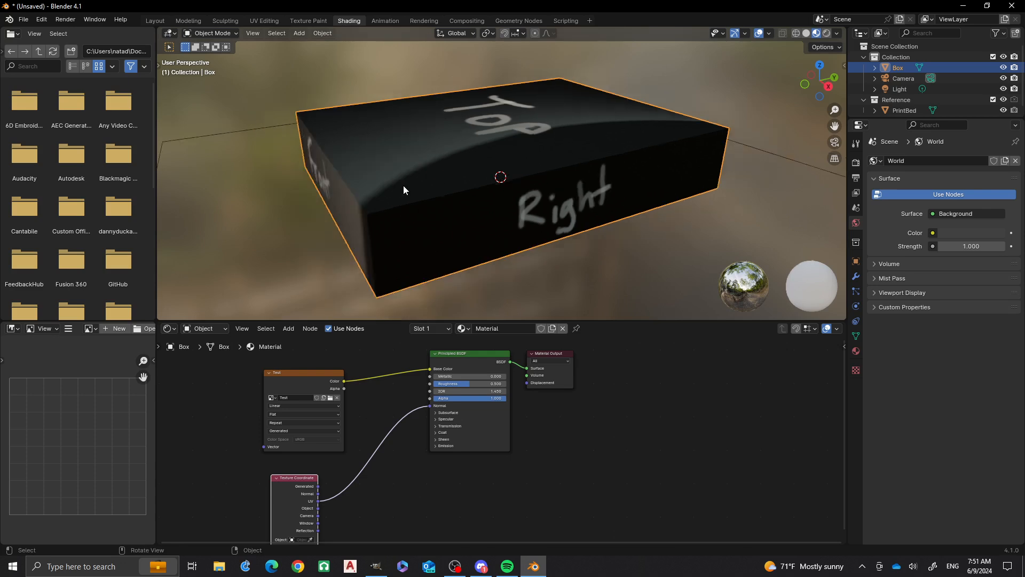
left_click(271, 397)
left_click(271, 398)
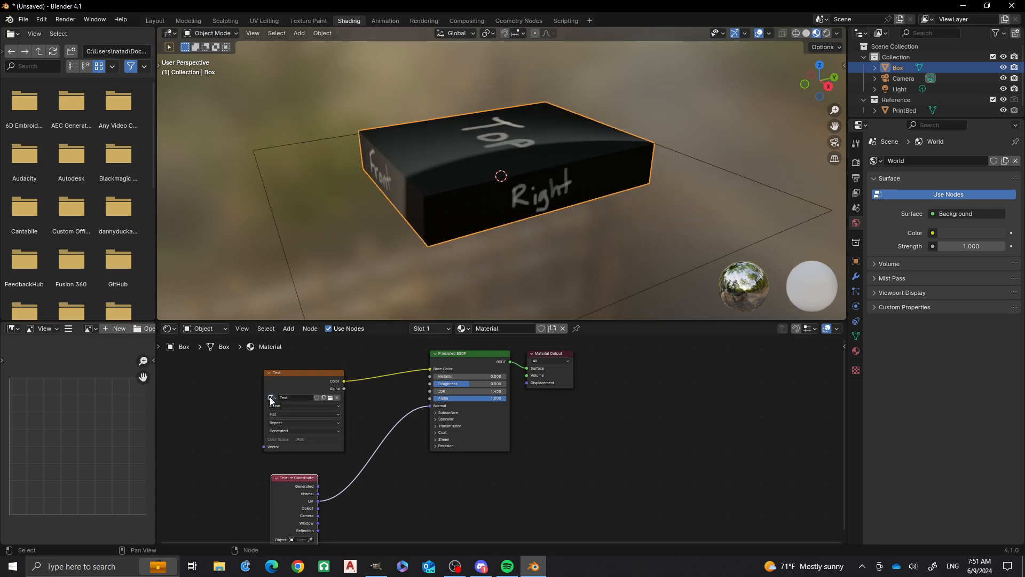
left_click(330, 400)
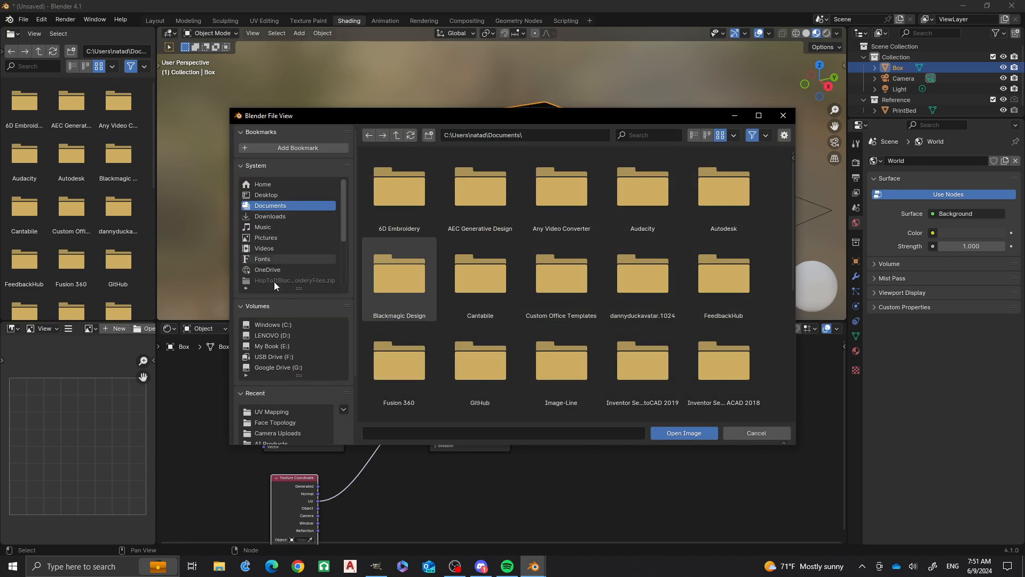
left_click(269, 412)
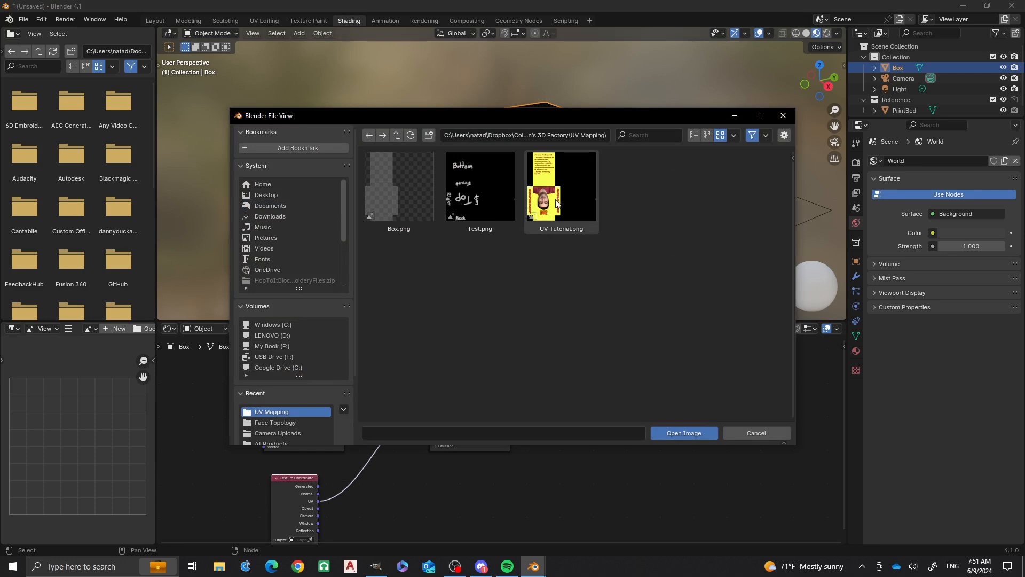
left_click(556, 227)
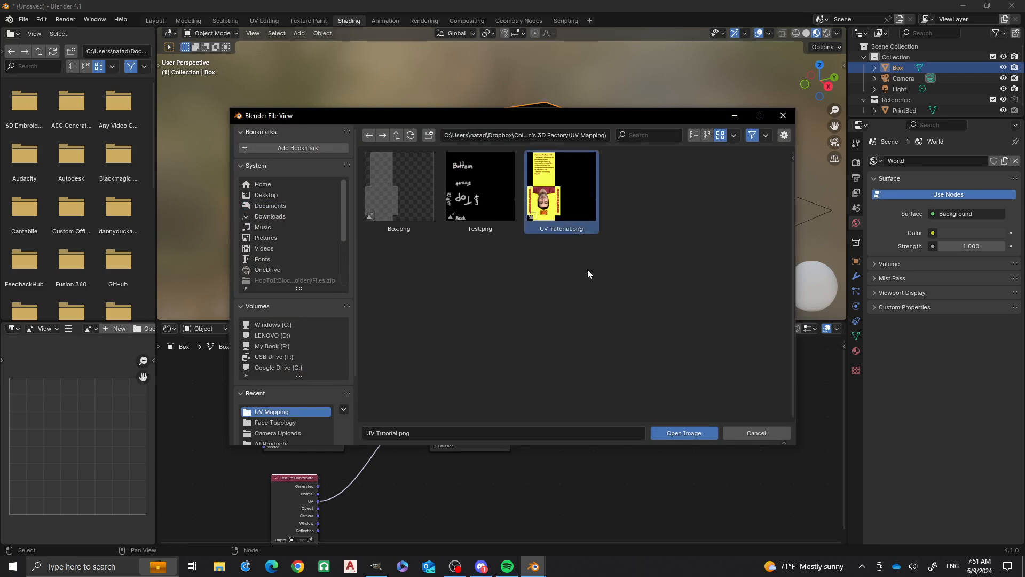
left_click(686, 433)
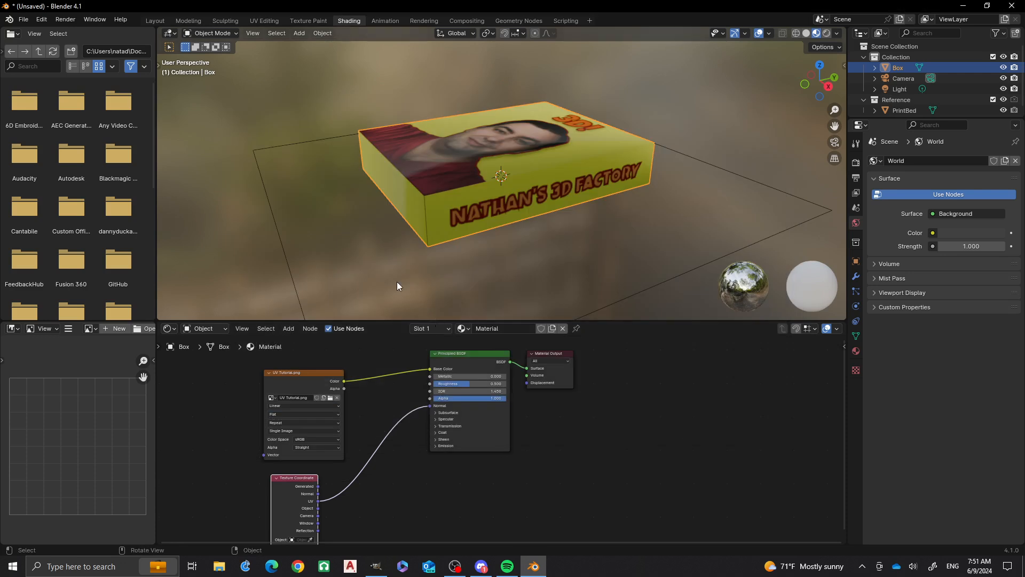
scroll(374, 221, "down", 4)
middle_click_drag(370, 143, 432, 178)
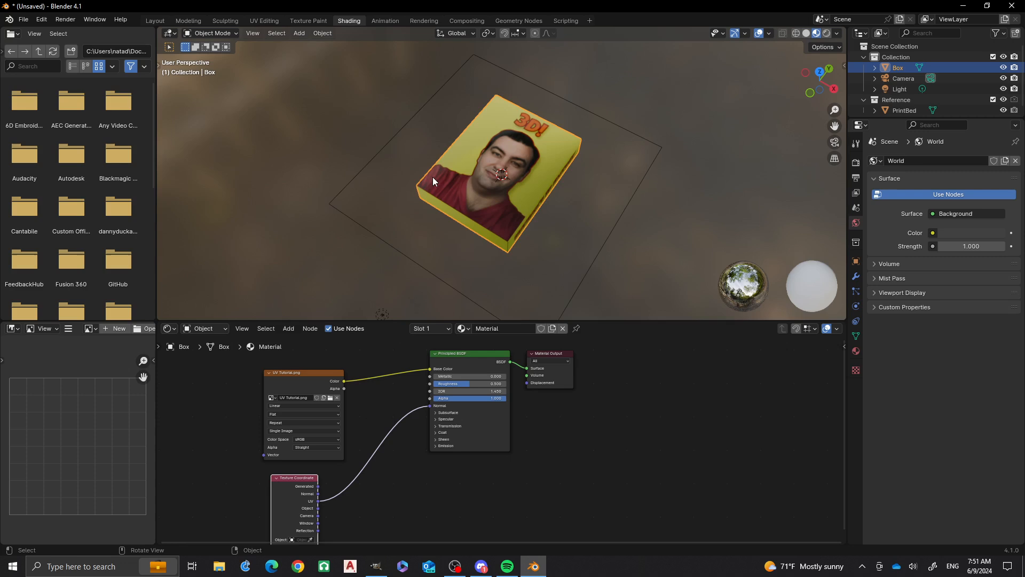
scroll(547, 169, "up", 2)
middle_click_drag(528, 206, 489, 175)
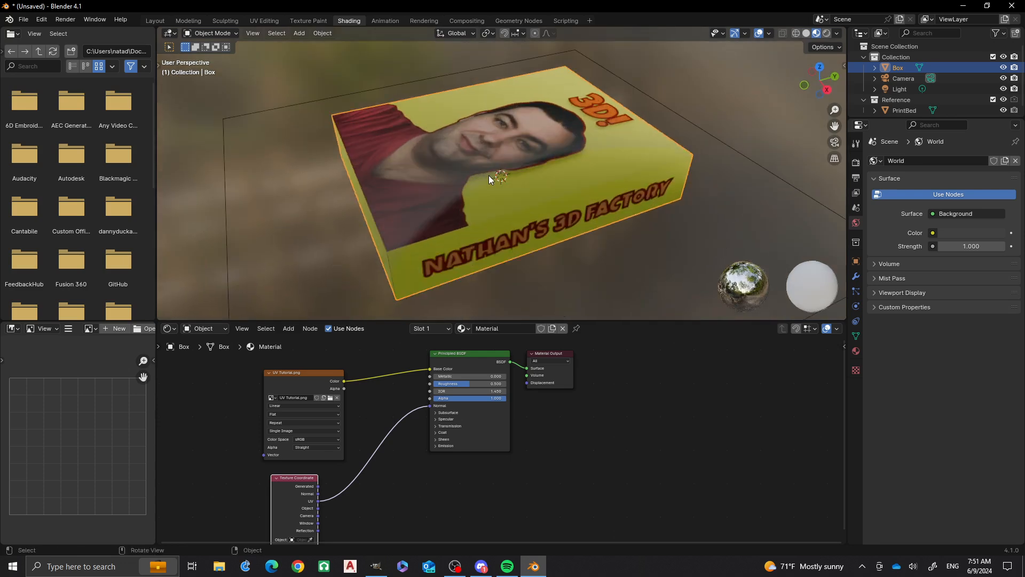
middle_click_drag(568, 218, 441, 78)
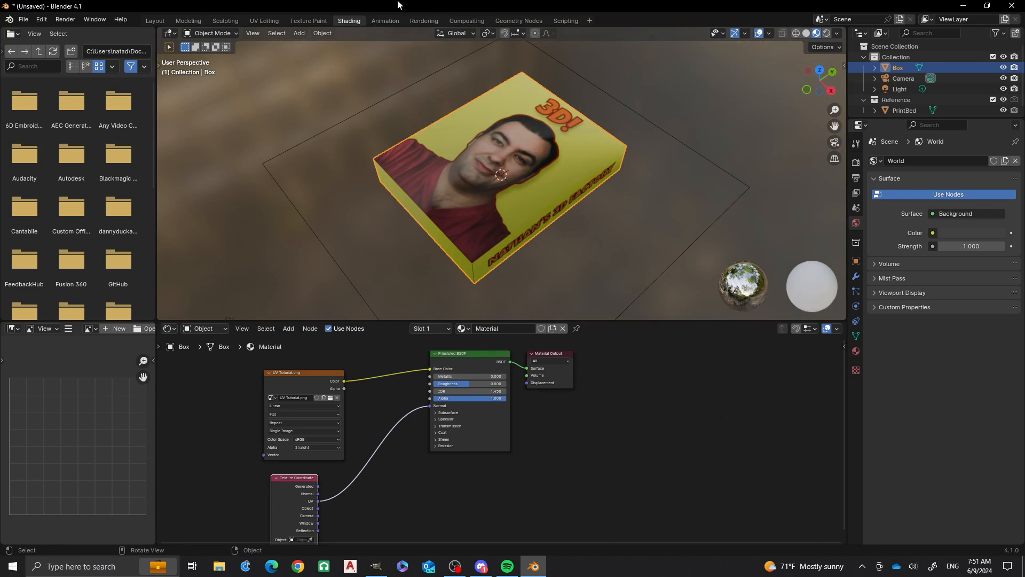
Step: Display UV Tutorial.png behind the box's UV layout in the UV Editing workspace
left_click(273, 19)
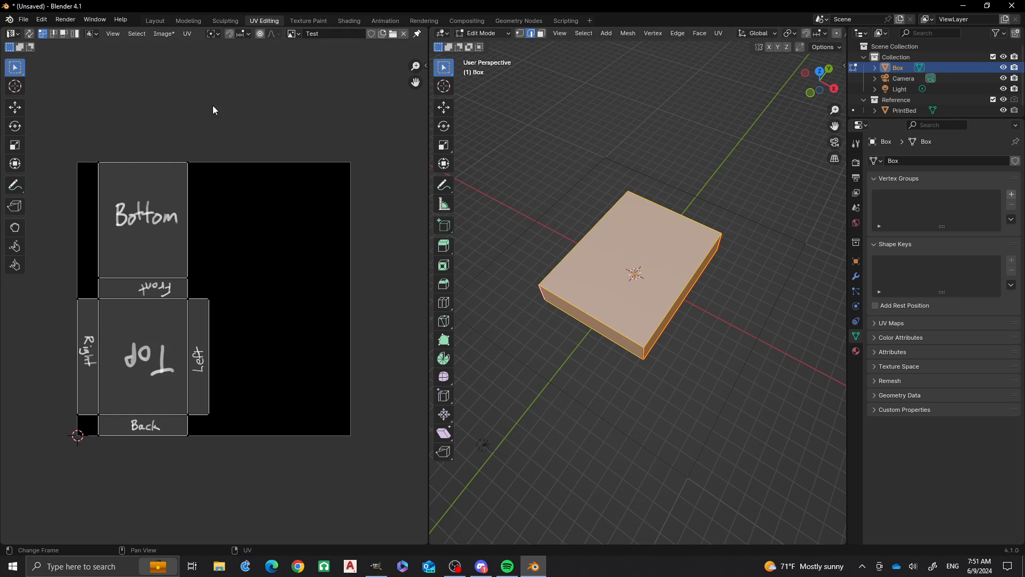
left_click(293, 34)
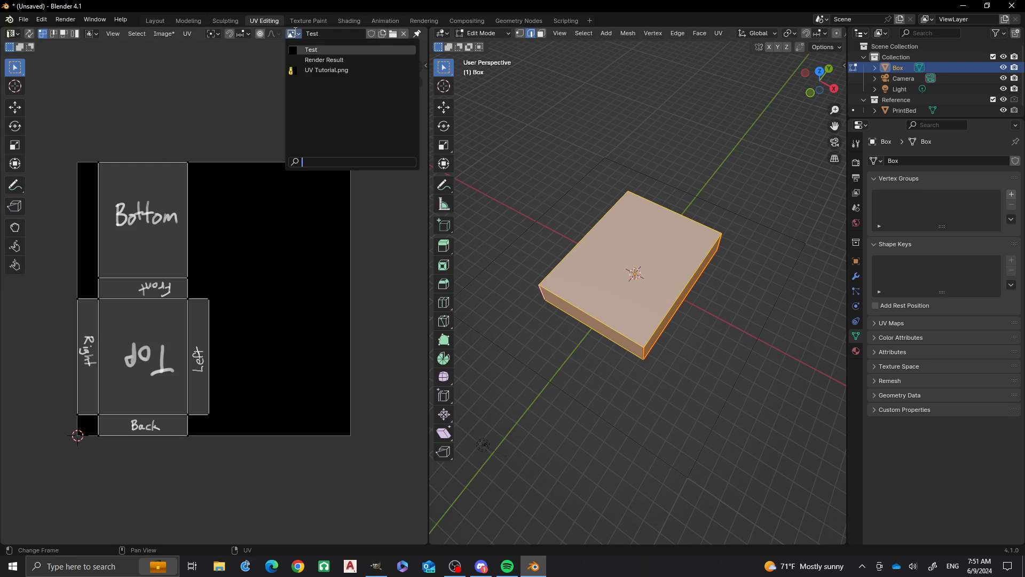
left_click(319, 70)
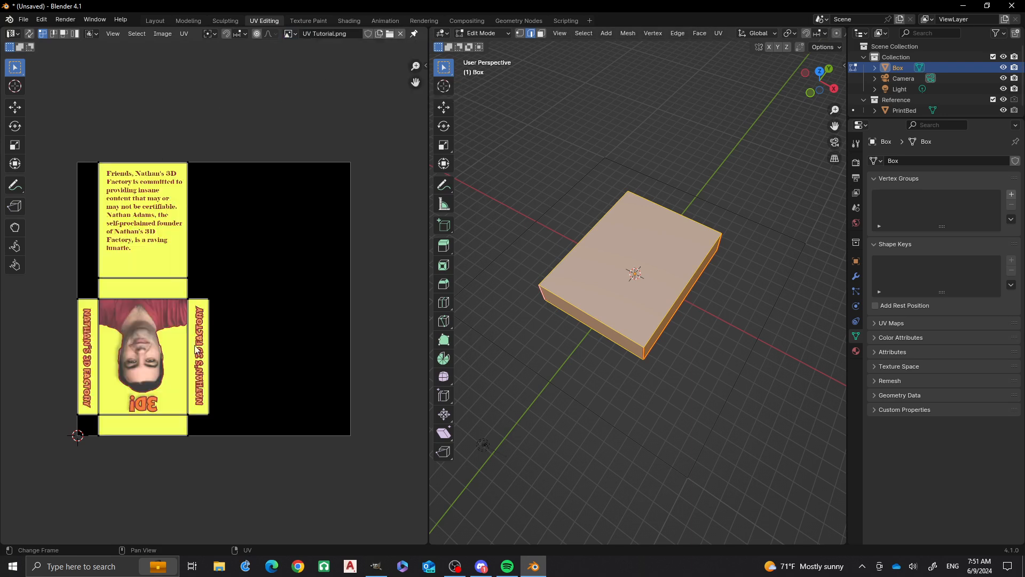
Step: Change the 3D viewport shading to display the box's texture, and return the box to Object Mode
key("z")
left_click(574, 233)
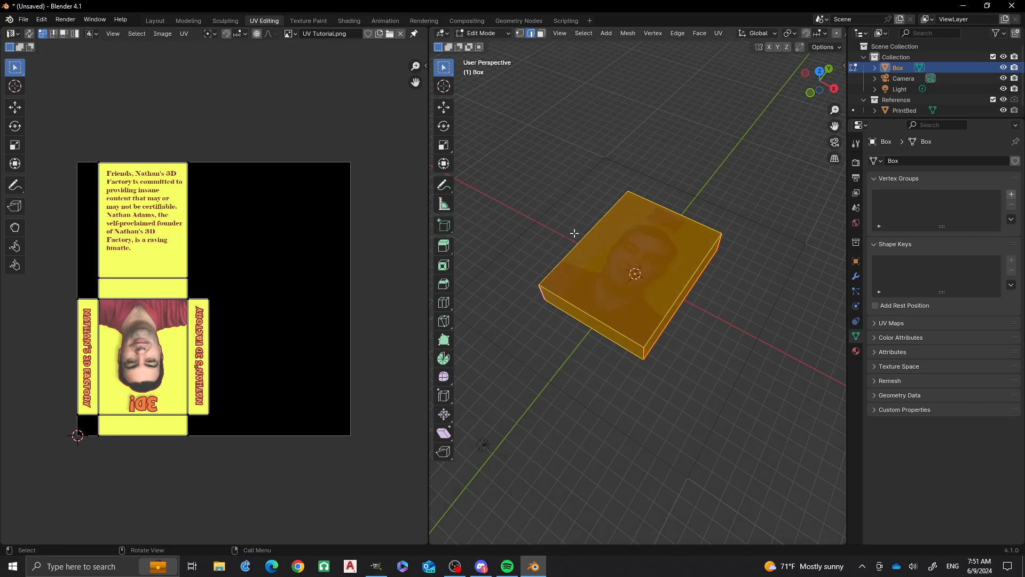
left_click(539, 178)
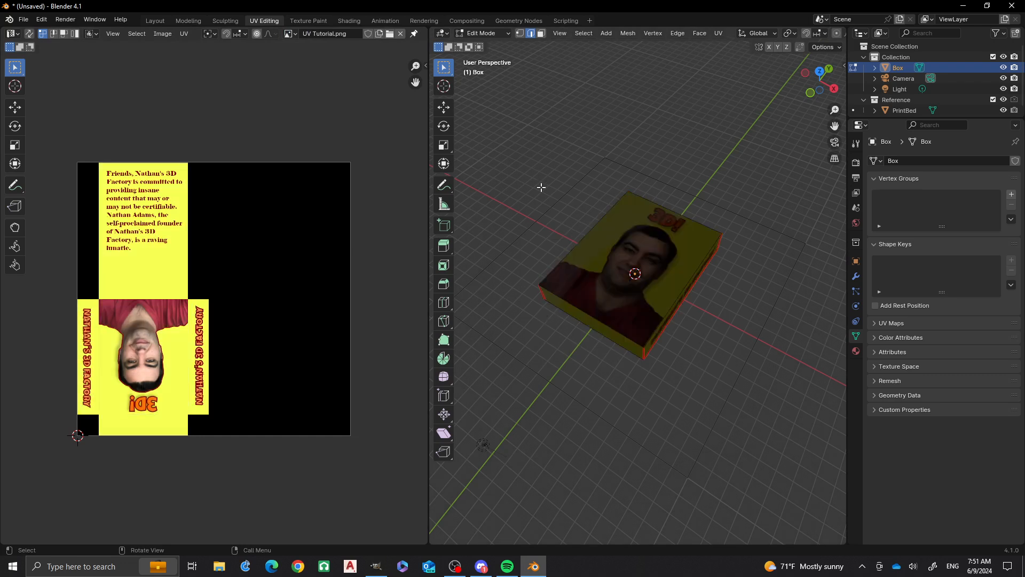
middle_click_drag(540, 183, 629, 284)
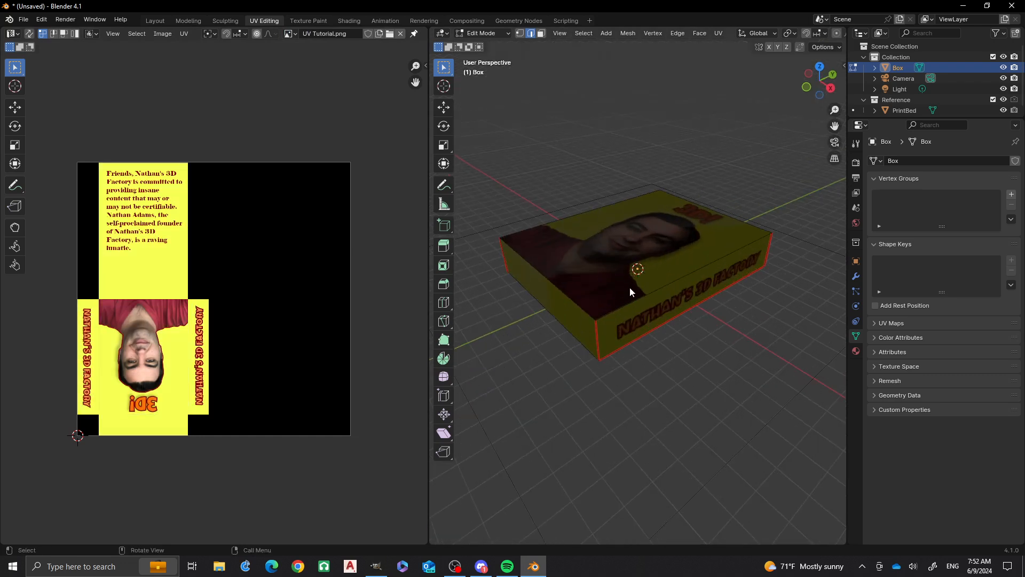
key("Tab")
Step: Examine how the artwork sits on the top, front and right faces of the box in the 3D viewport
scroll(614, 240, "down", 2)
scroll(632, 278, "up", 5)
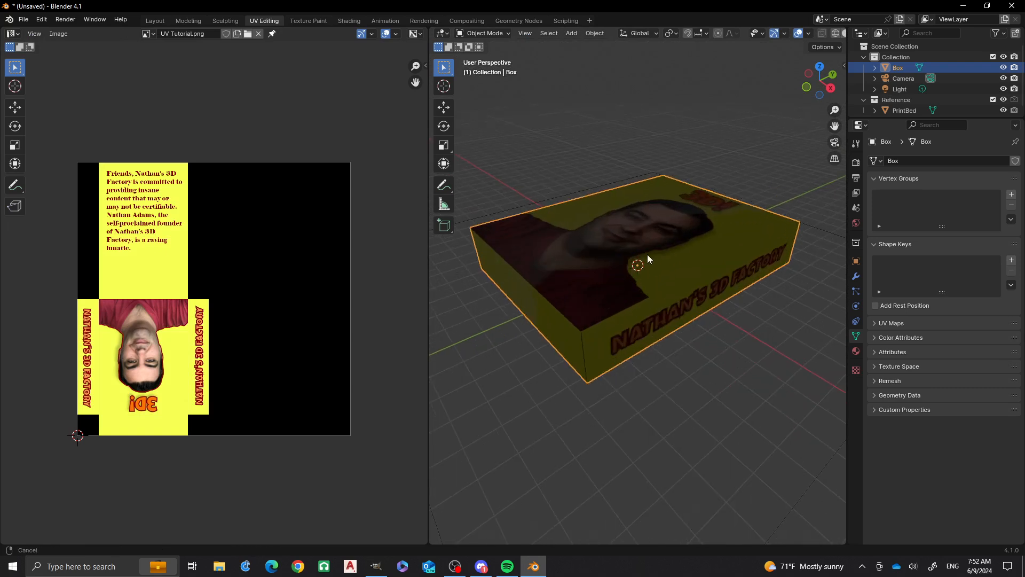
middle_click_drag(647, 254, 636, 331, "shift")
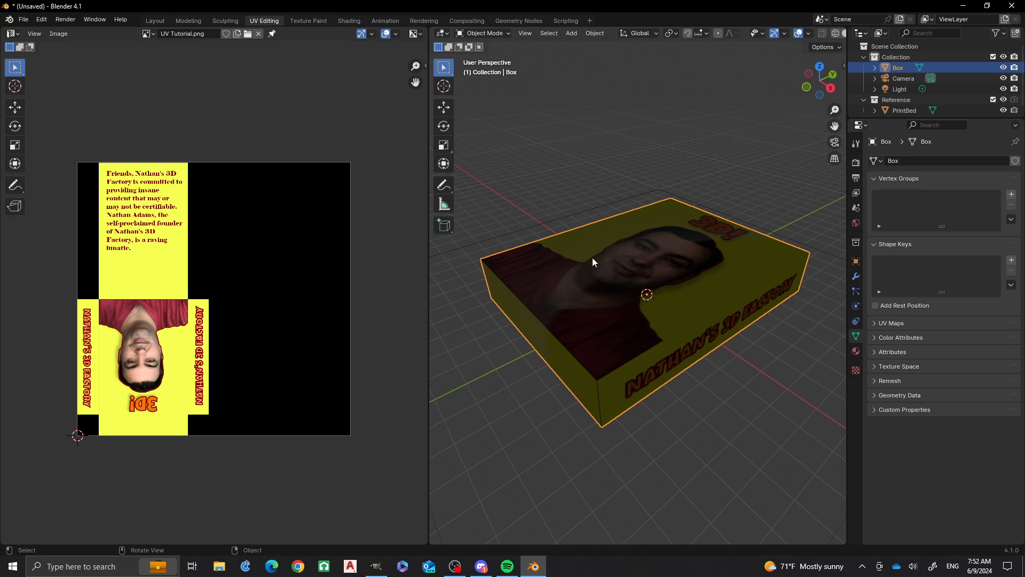
scroll(584, 258, "down", 3)
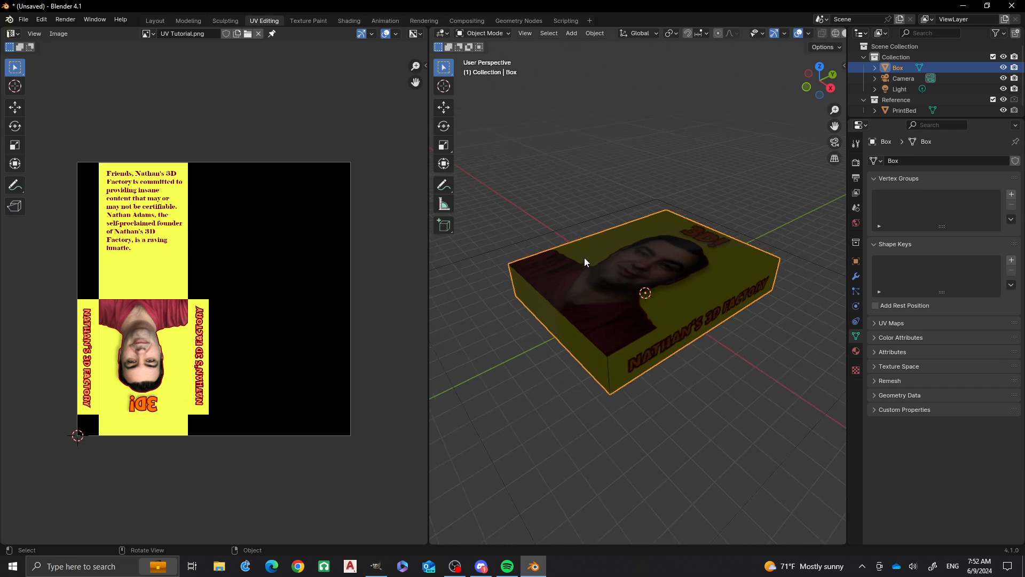
middle_click_drag(582, 322, 589, 319)
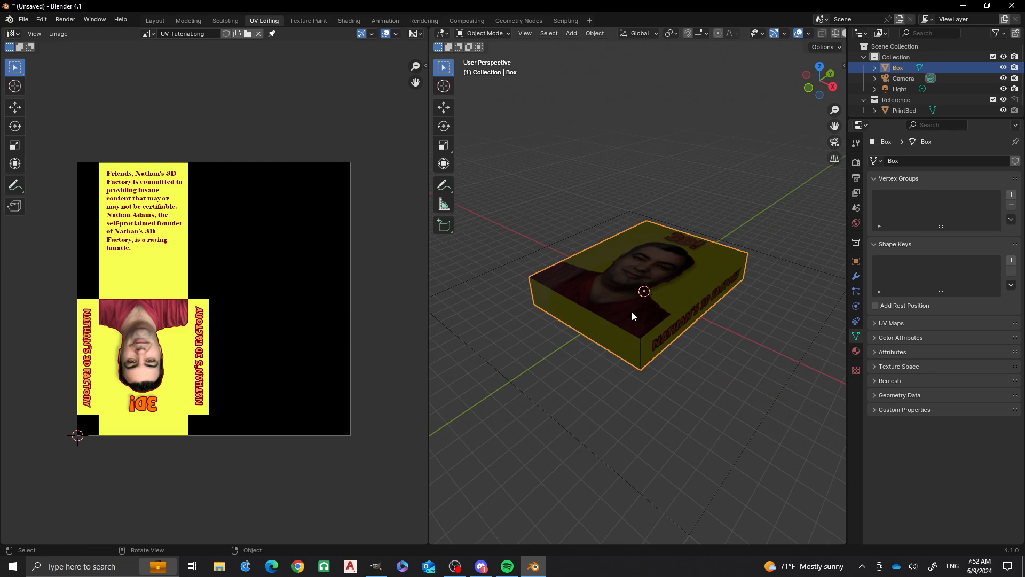
scroll(633, 311, "up", 1)
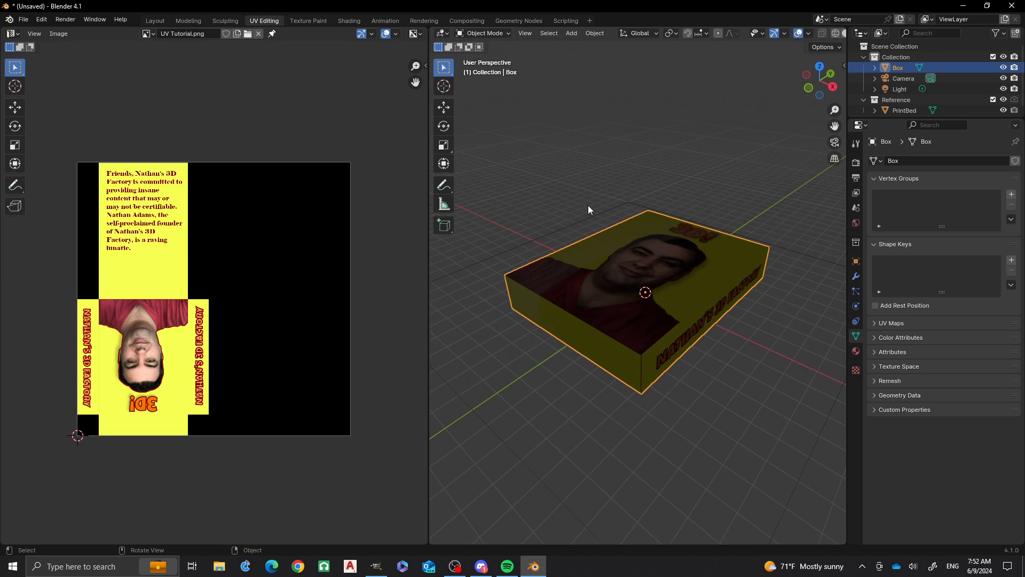
scroll(588, 206, "down", 2)
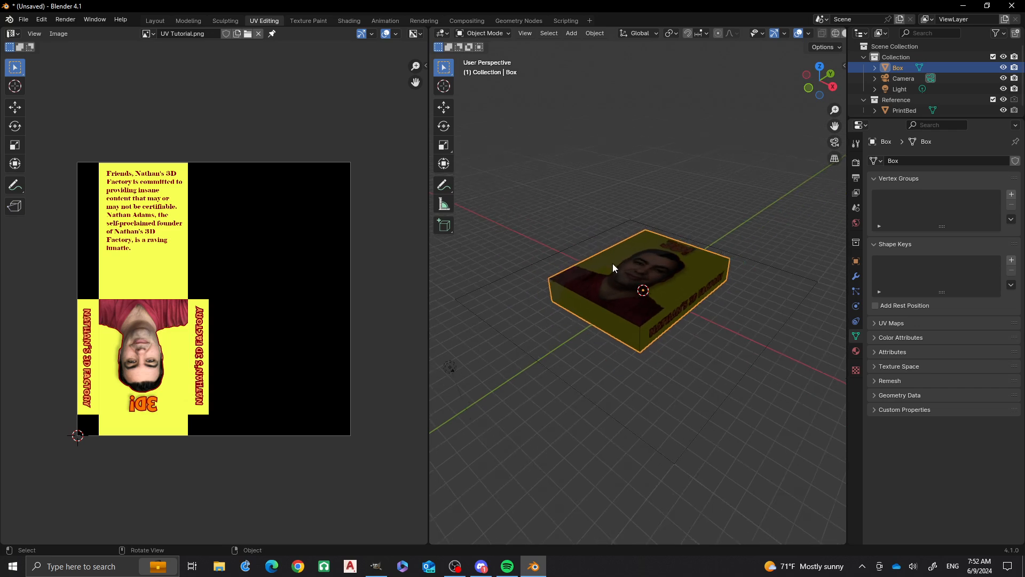
scroll(623, 267, "up", 1)
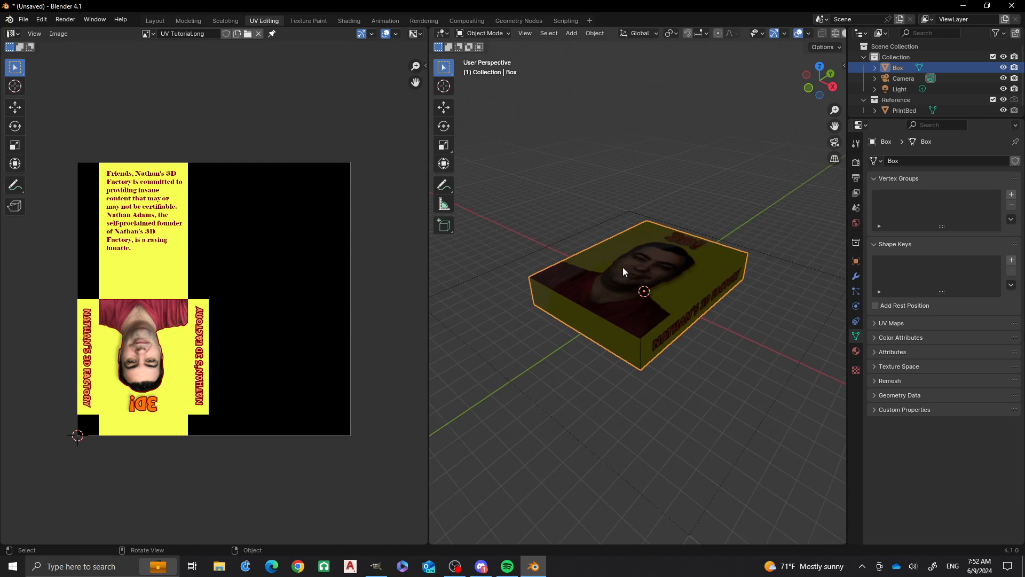